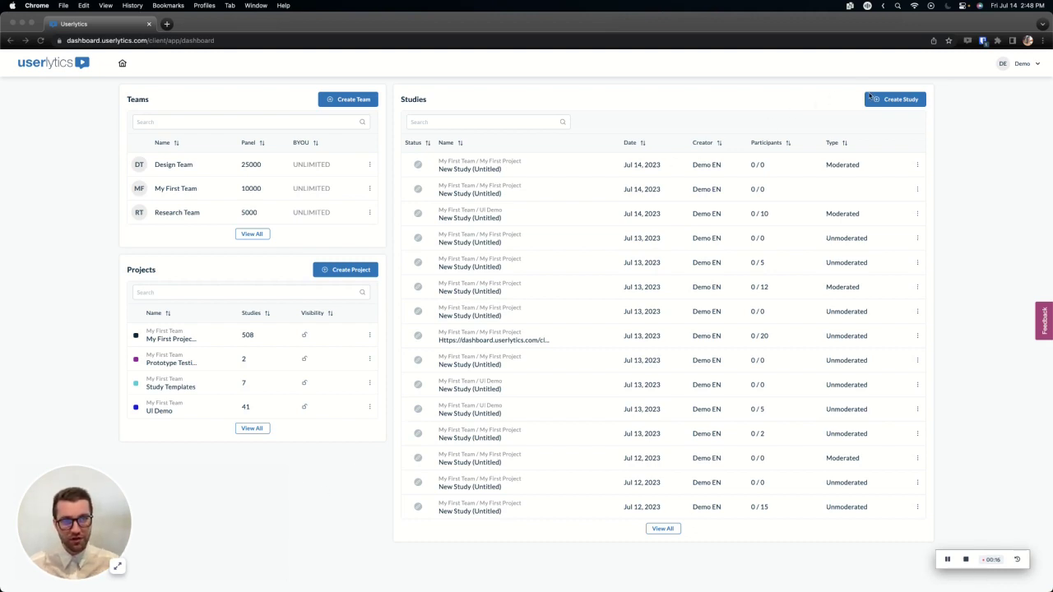
# Start a new study and look through Design Team's projects in the Team and Project dropdowns
pyautogui.click(883, 102)
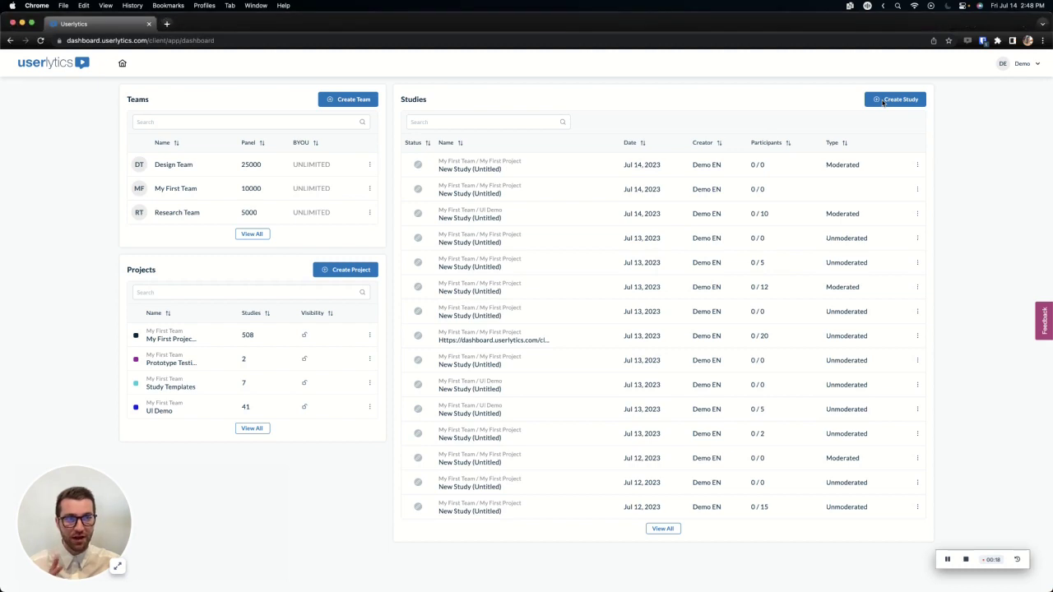
pyautogui.click(883, 102)
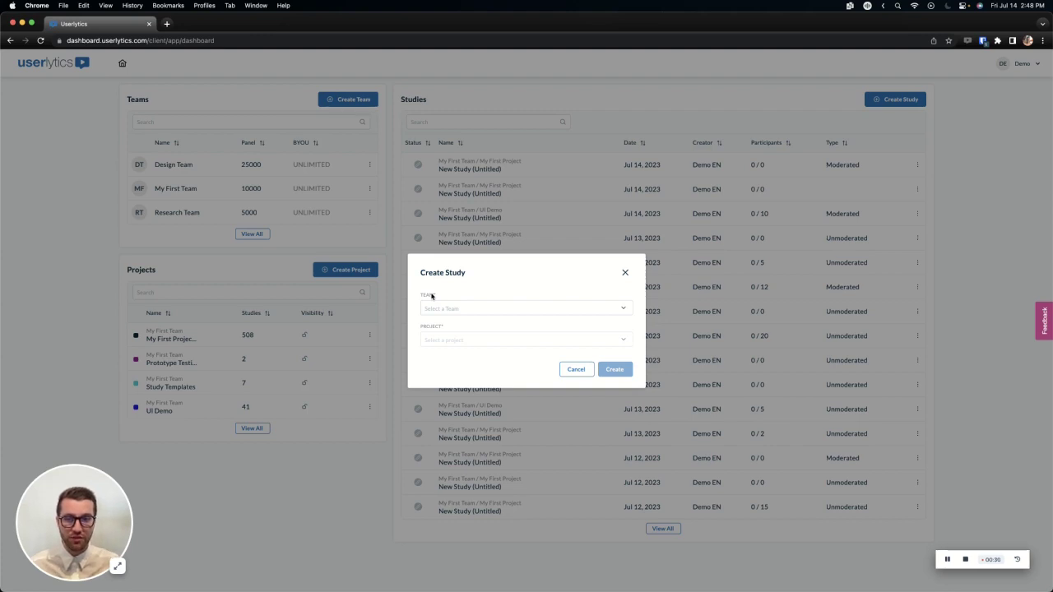
pyautogui.click(445, 310)
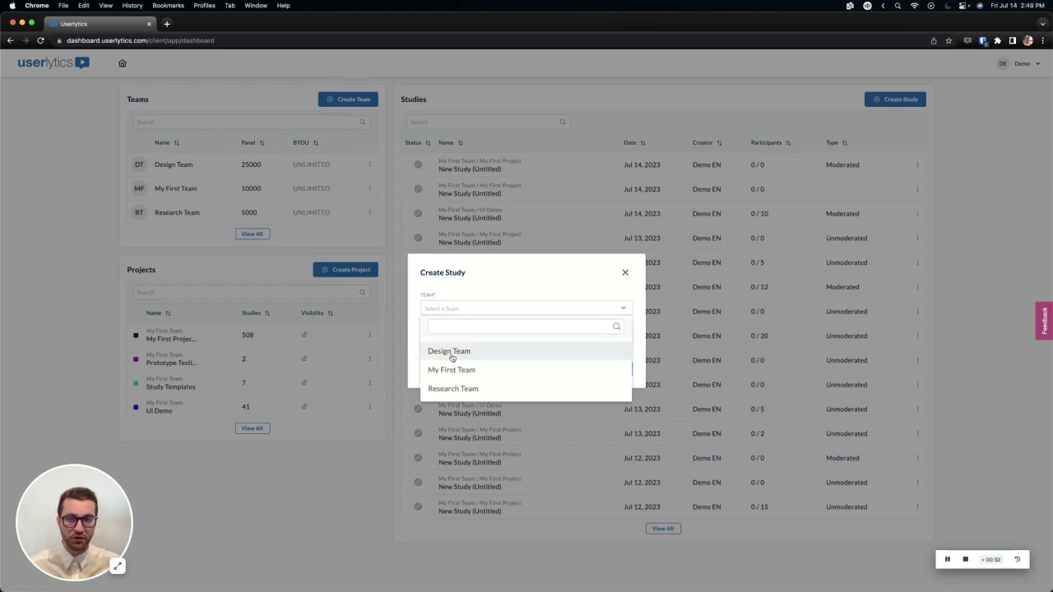
pyautogui.click(451, 352)
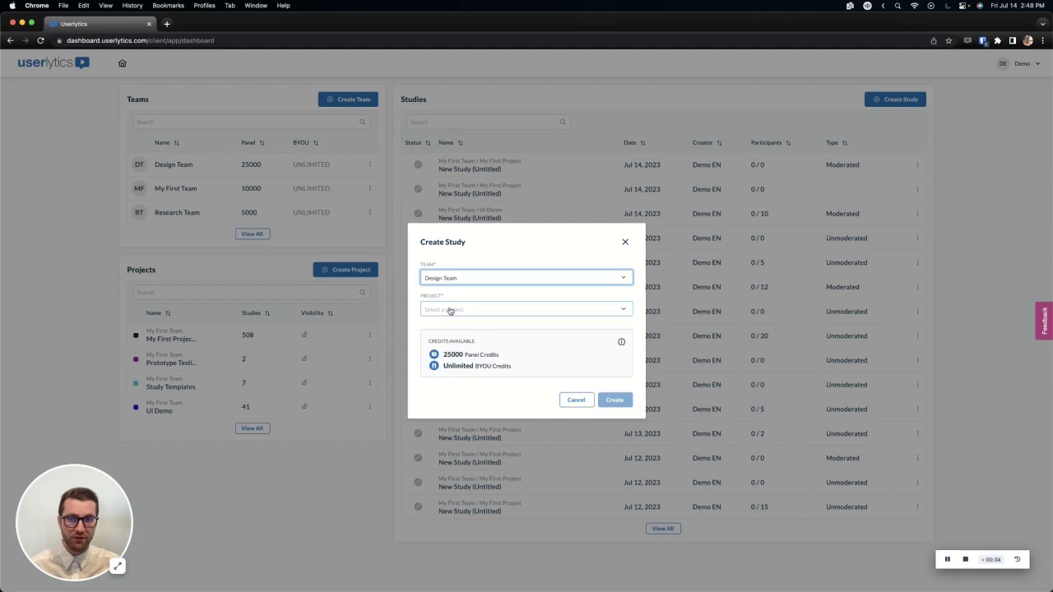
pyautogui.click(450, 310)
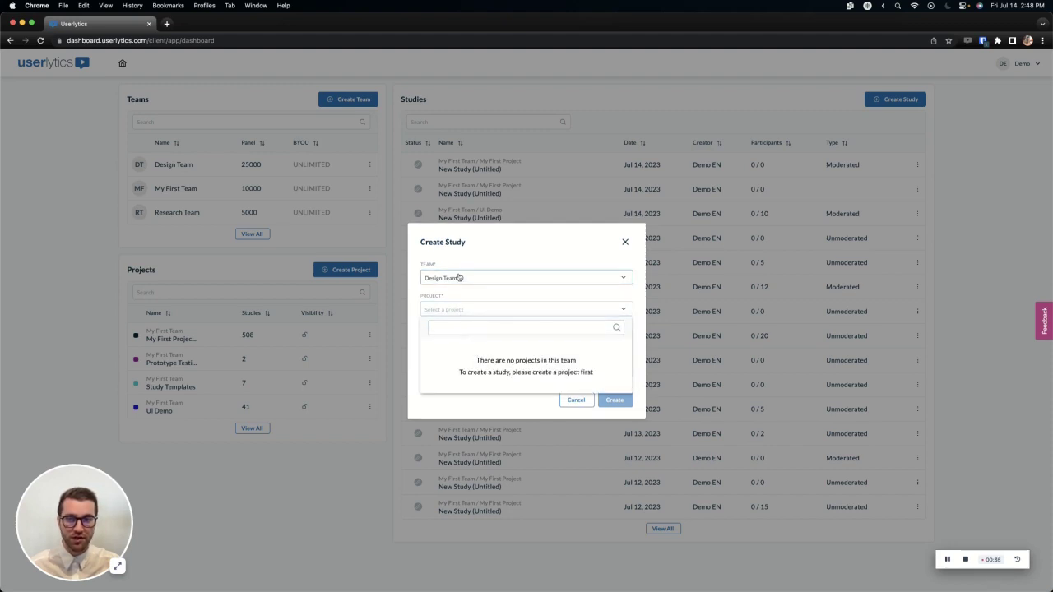
pyautogui.click(459, 277)
pyautogui.click(469, 284)
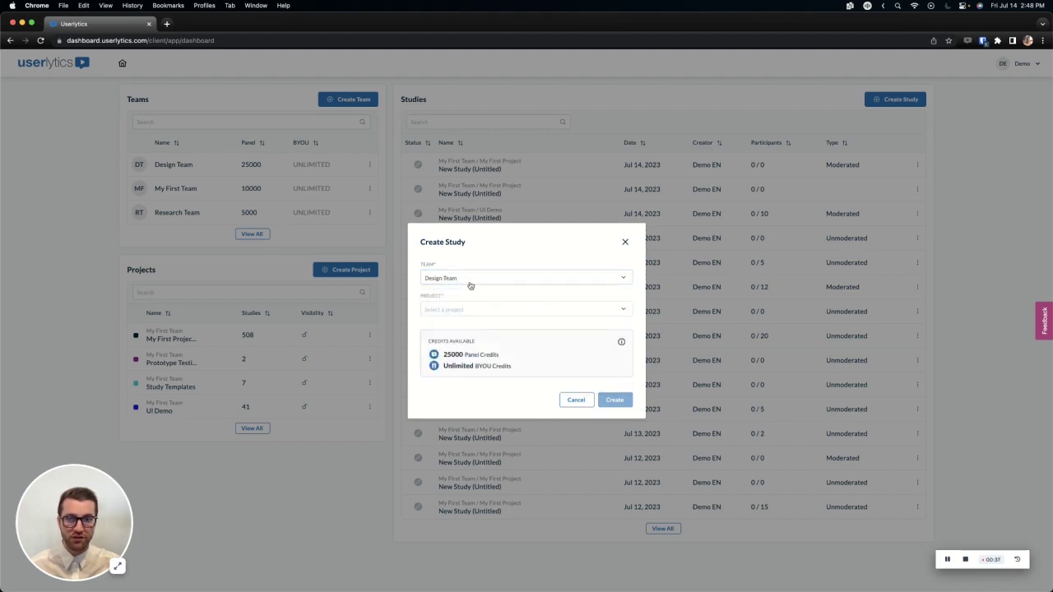
pyautogui.click(471, 316)
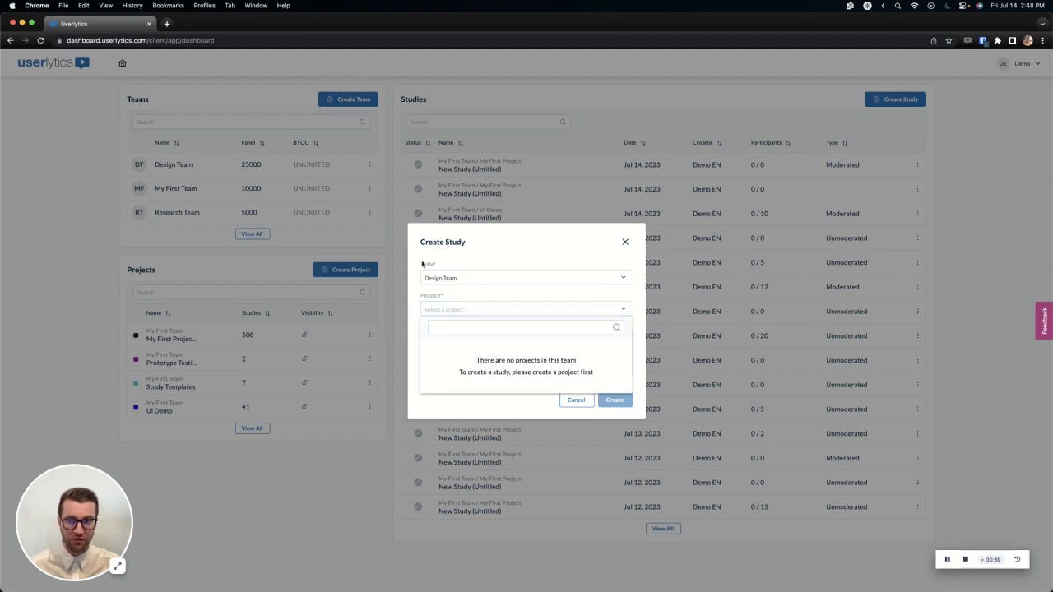
# Assign the study to My First Team and My First Project, and create it
pyautogui.click(468, 277)
pyautogui.click(459, 338)
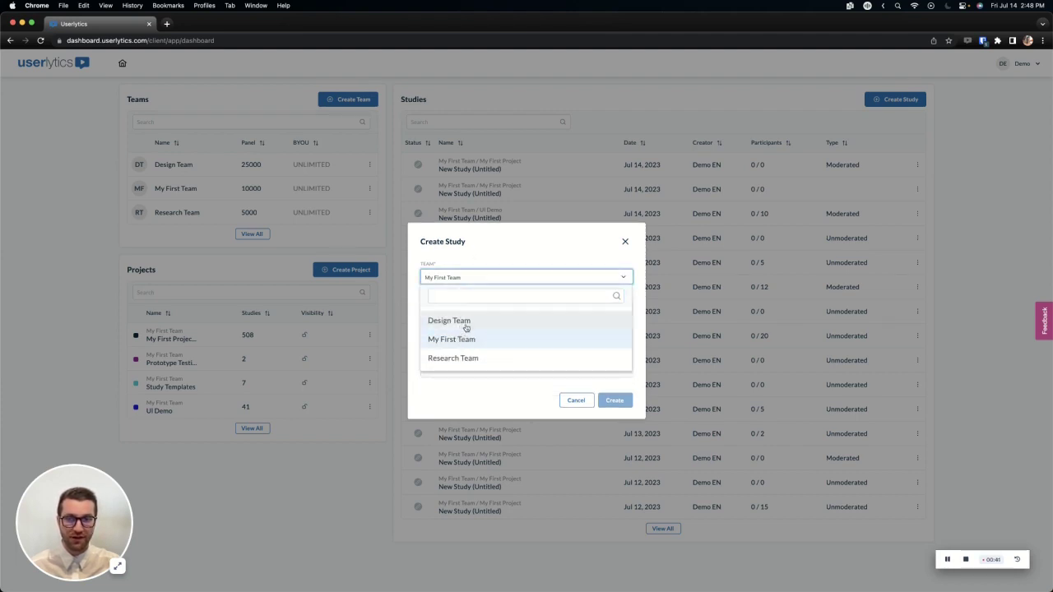
pyautogui.click(466, 309)
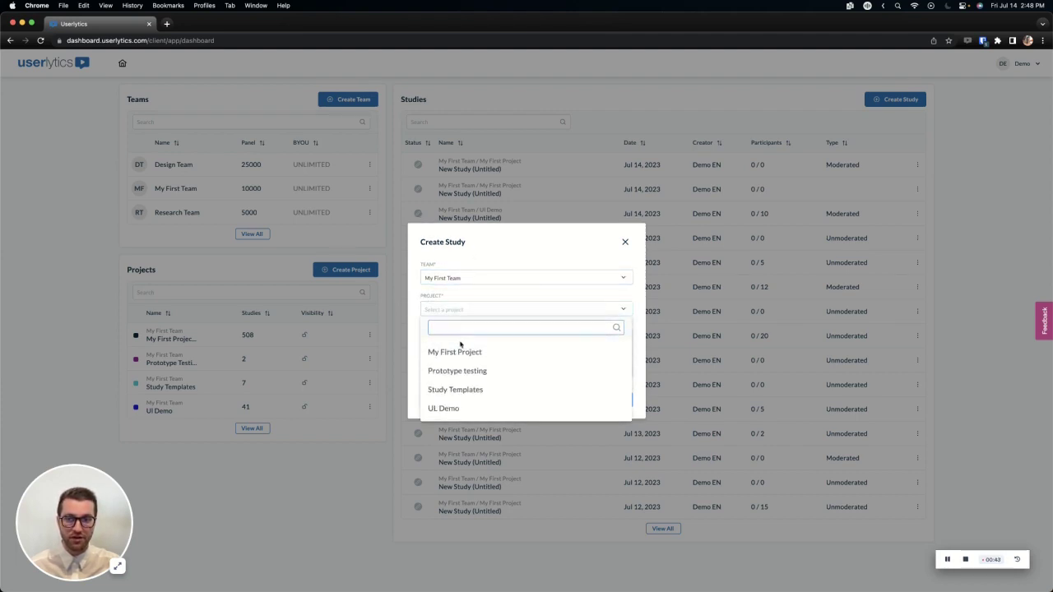
pyautogui.click(455, 352)
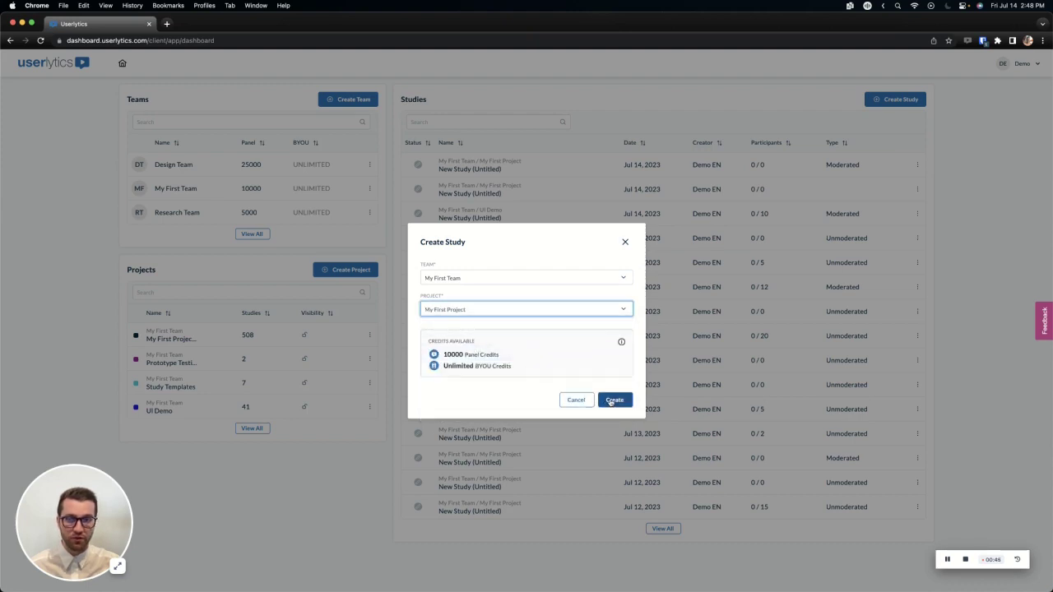
pyautogui.click(610, 401)
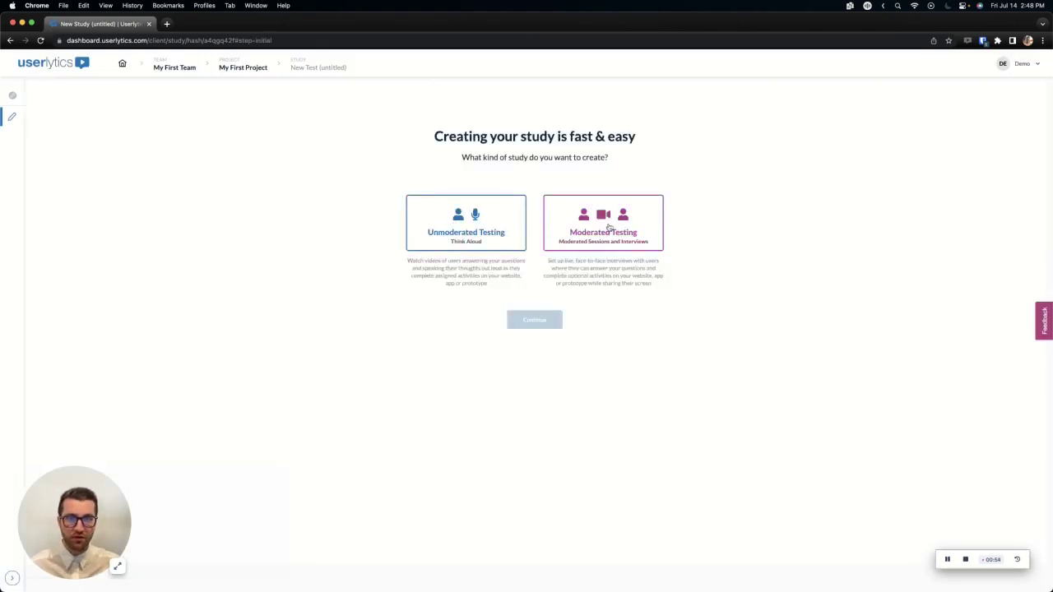
# Choose the Unmoderated think-aloud testing card and continue to the Study Info form
pyautogui.click(475, 237)
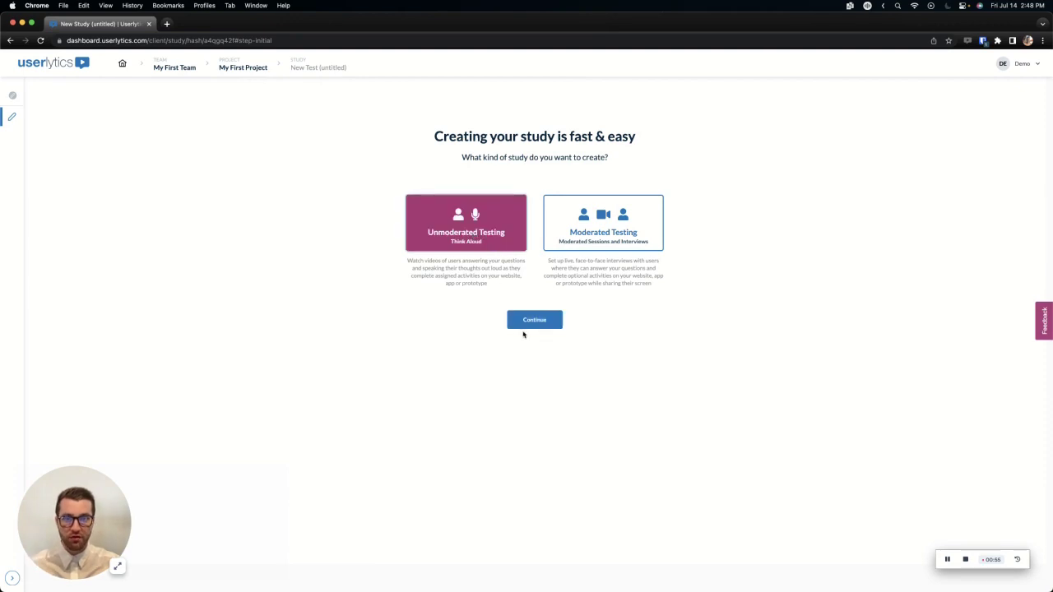
pyautogui.click(532, 320)
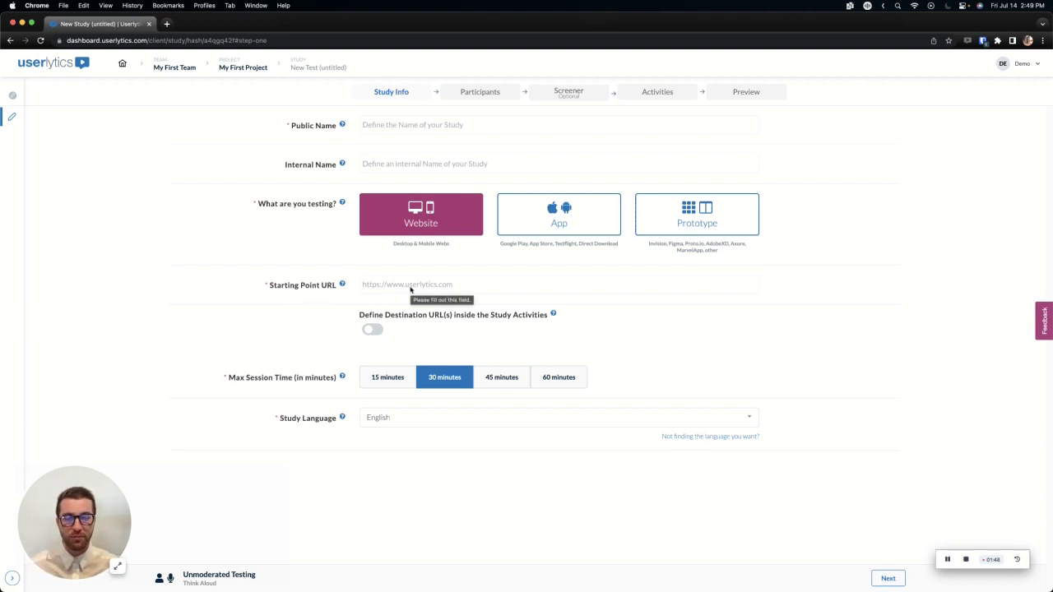
# Turn on 'Define Destination URL(s) inside the Study Activities' instead of using a starting point URL
pyautogui.click(404, 288)
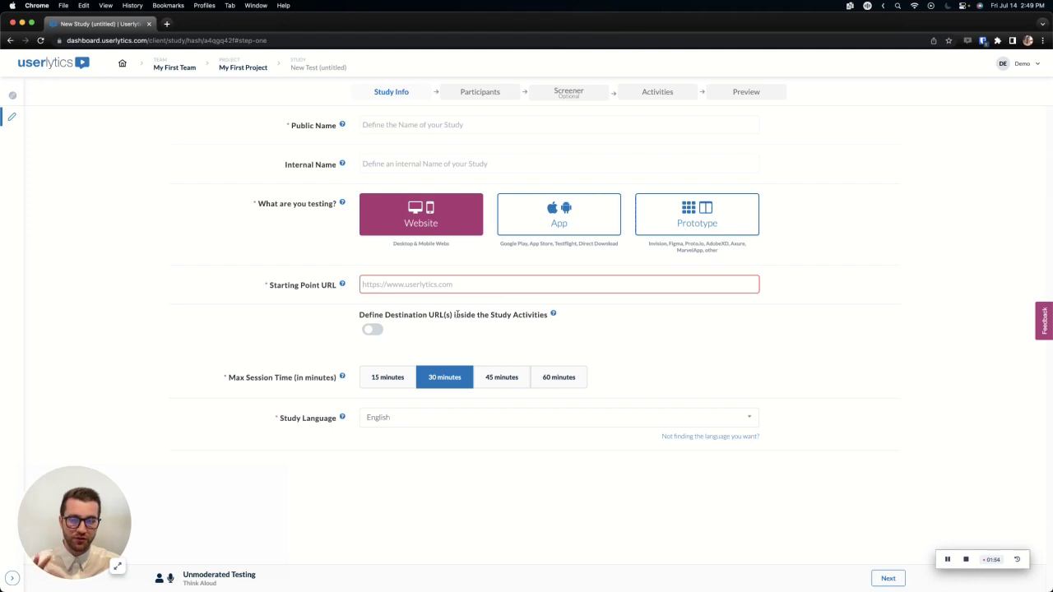
pyautogui.click(375, 330)
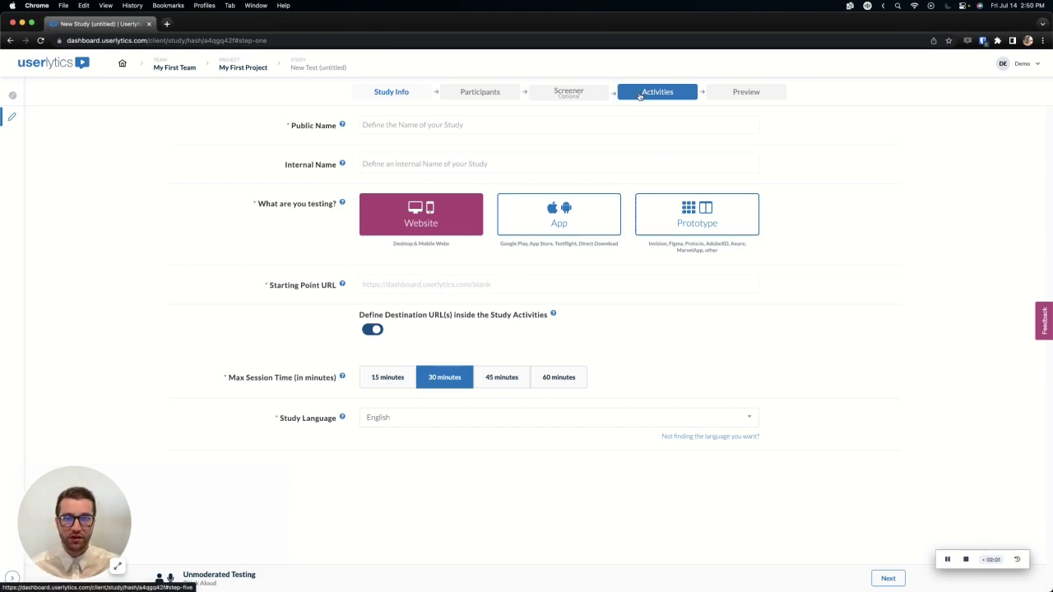
# Set the maximum session time to 30 minutes and keep English as the study language
pyautogui.moveTo(219, 377); pyautogui.dragTo(339, 377)
pyautogui.click(314, 346)
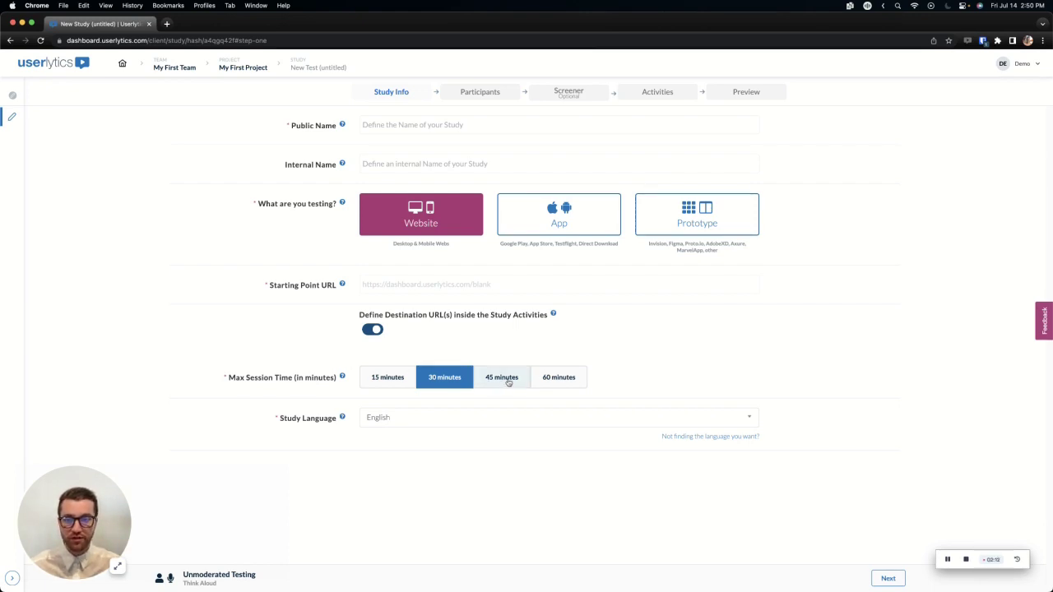
pyautogui.click(556, 378)
pyautogui.click(501, 378)
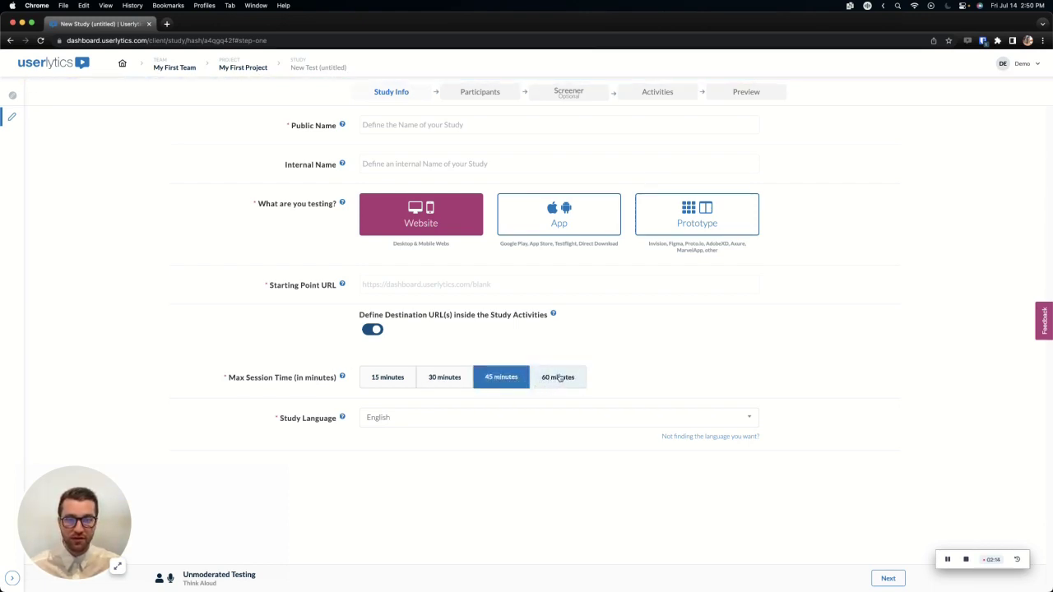
pyautogui.click(559, 378)
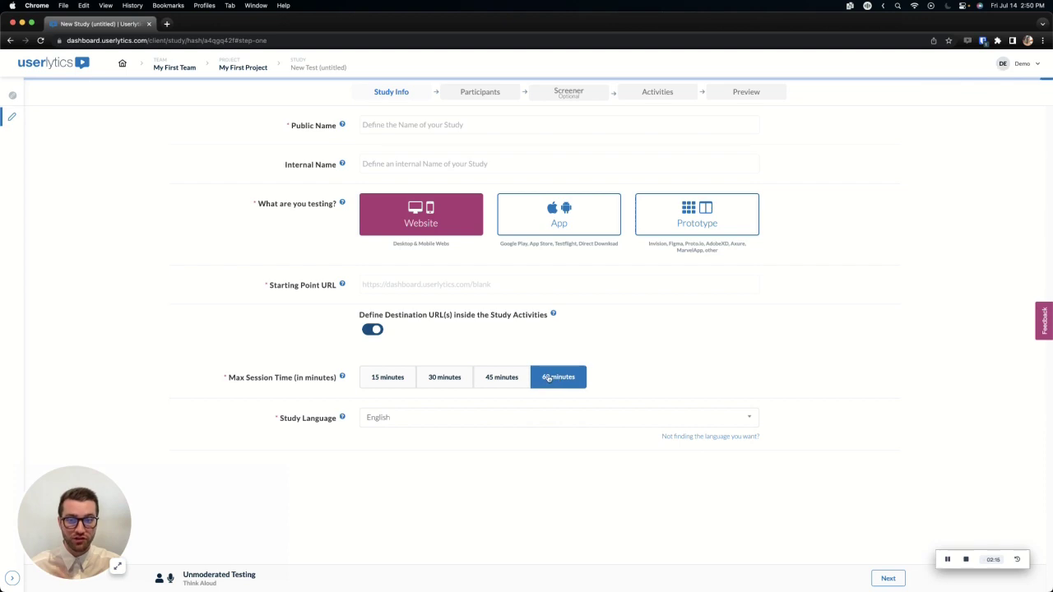
pyautogui.click(433, 379)
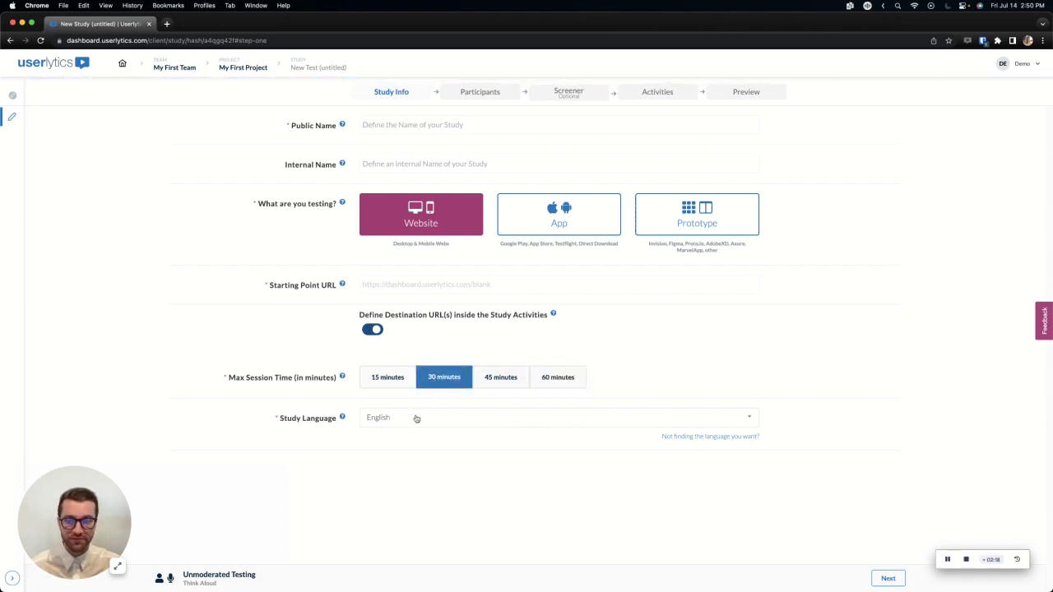
pyautogui.click(417, 418)
pyautogui.scroll(-1, 447, 486)
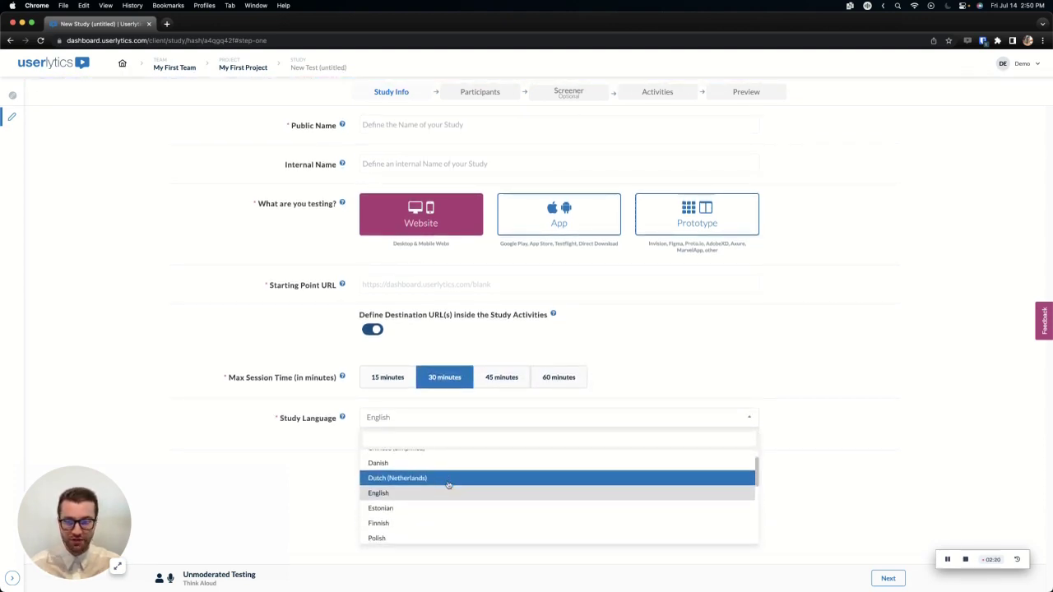
pyautogui.click(340, 465)
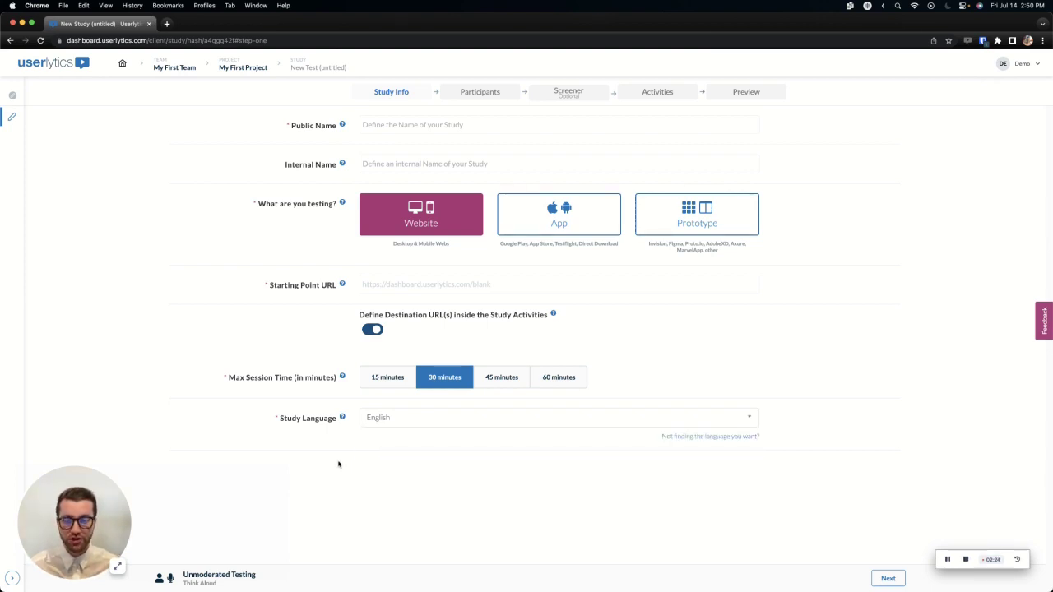
pyautogui.click(384, 420)
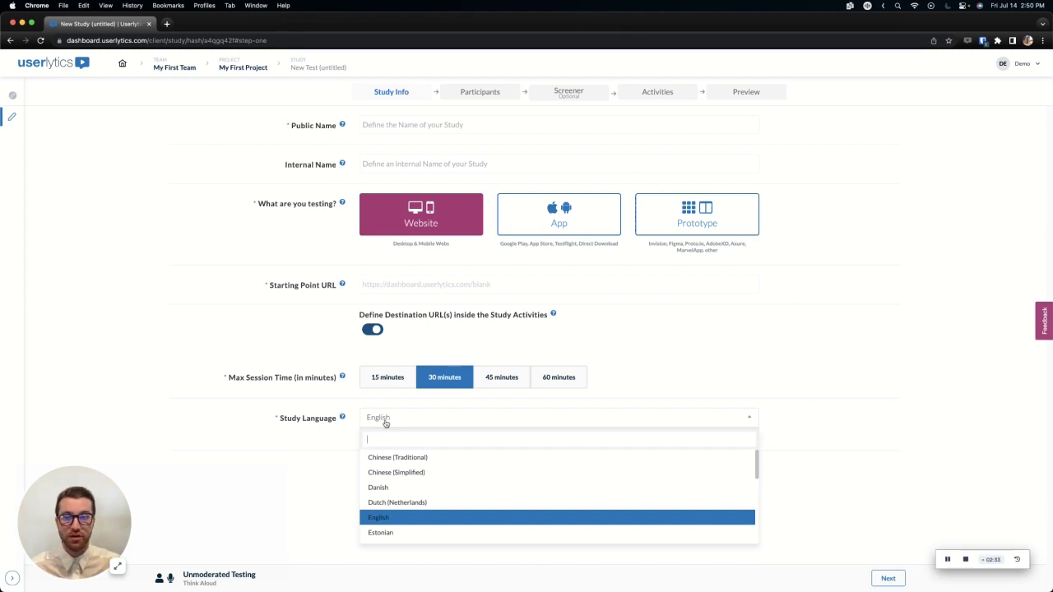
pyautogui.click(336, 441)
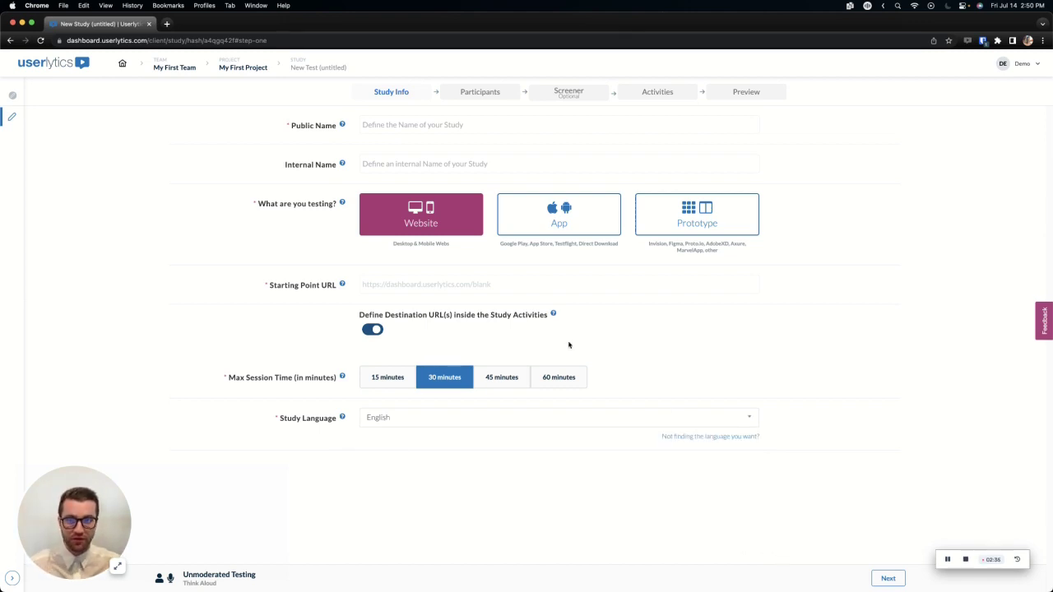
# Give the study the public name 'Test' and go to Participant Configuration
pyautogui.click(410, 124)
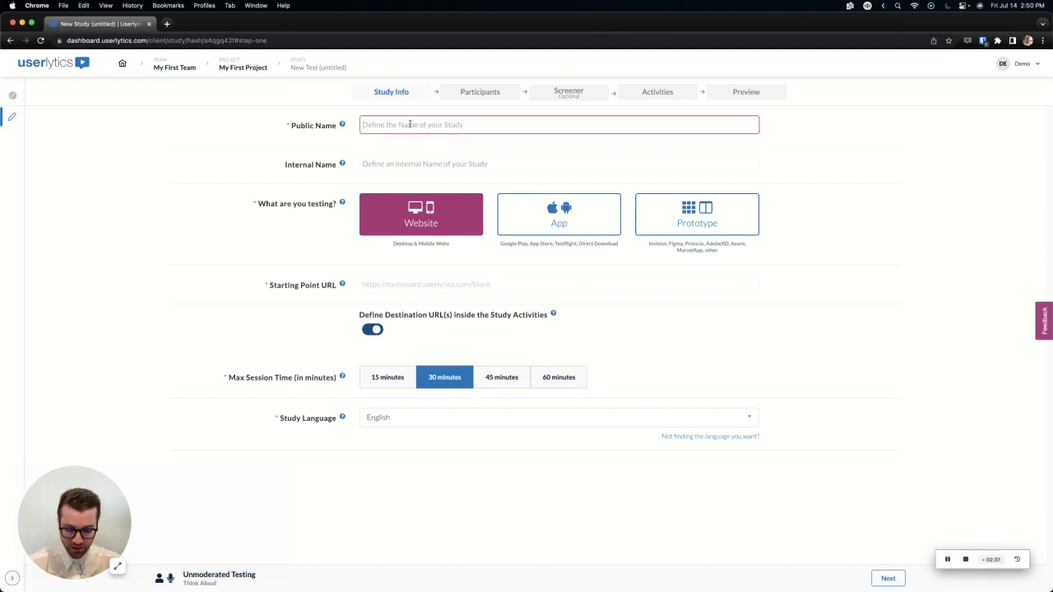
pyautogui.write('Test')
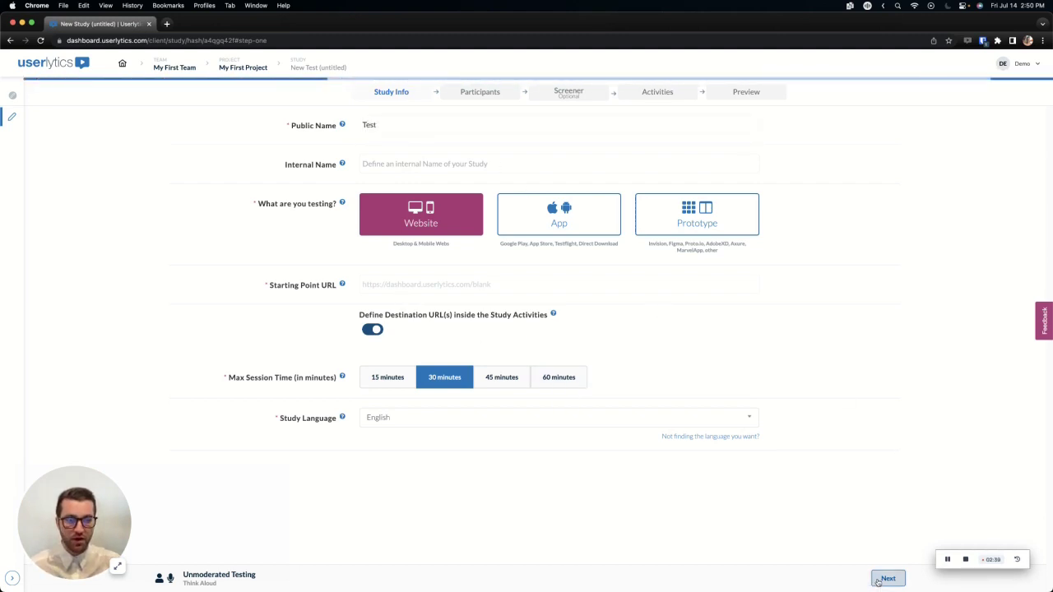
pyautogui.click(888, 579)
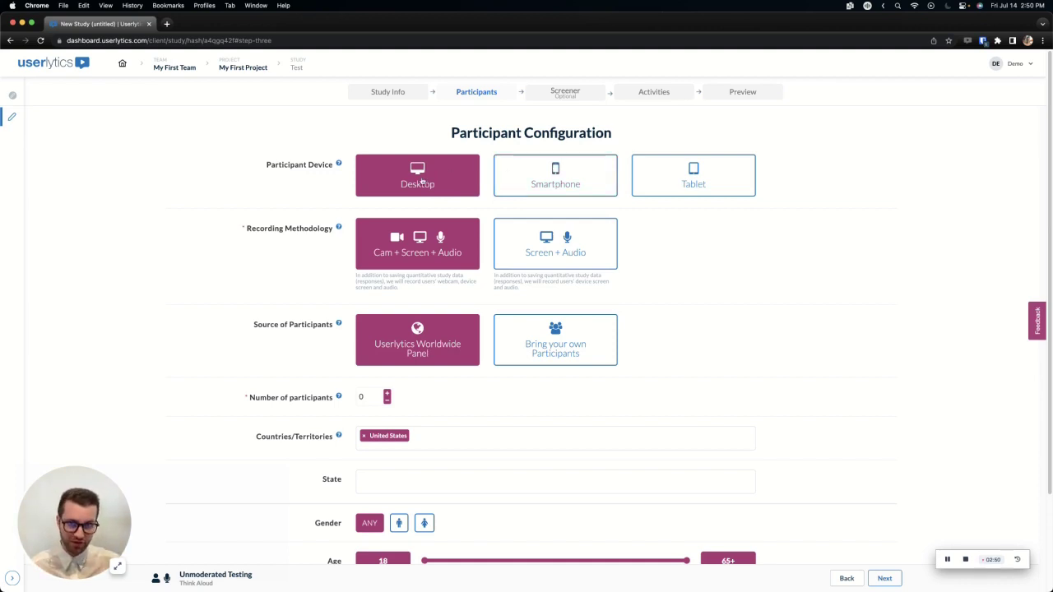
# Keep Desktop as the device and record participants' cam, screen and audio
pyautogui.click(419, 183)
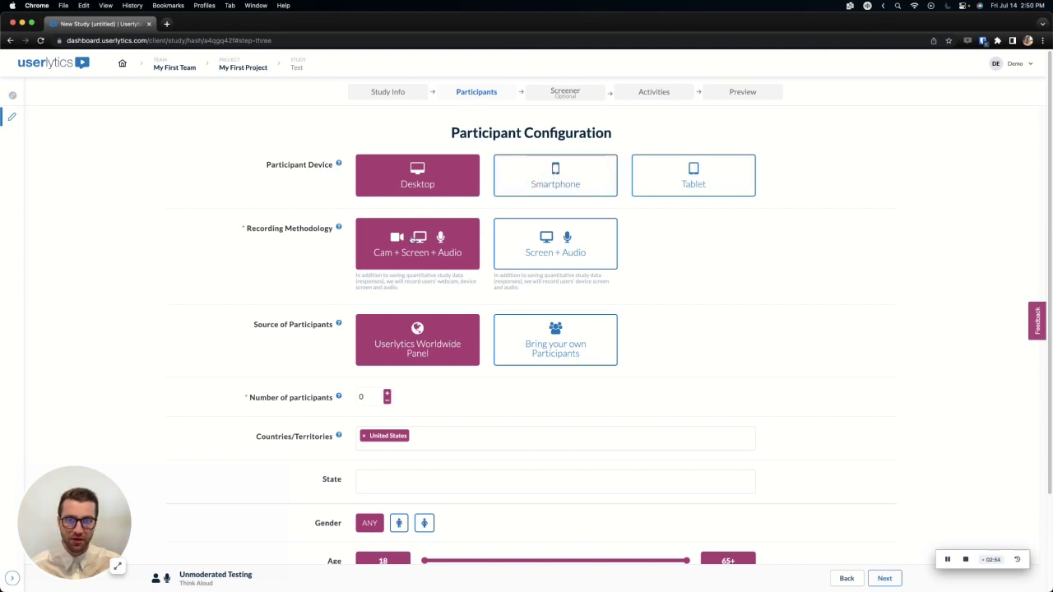
pyautogui.click(516, 251)
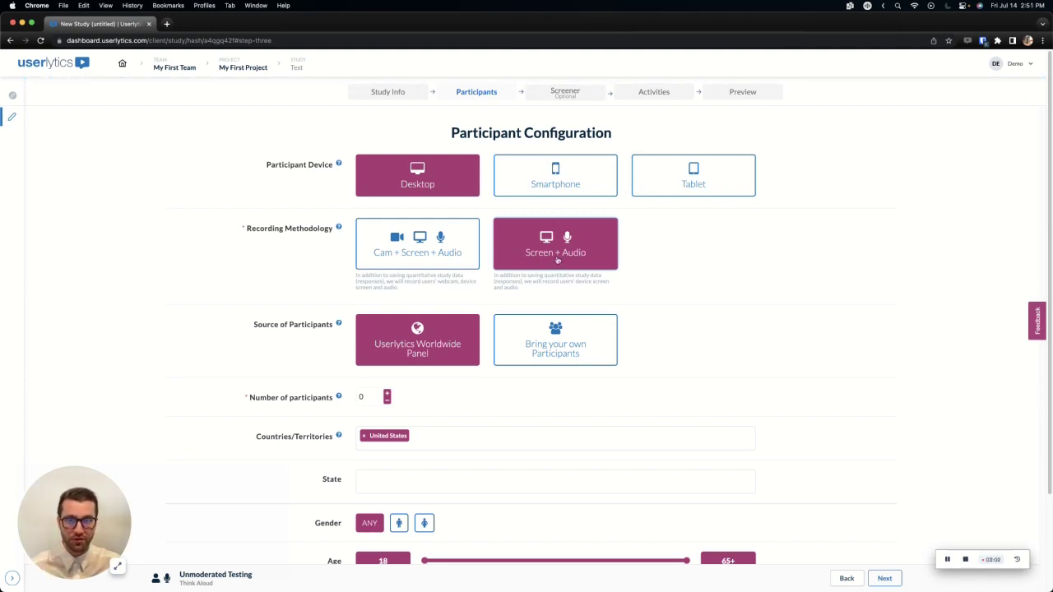
pyautogui.click(434, 256)
pyautogui.scroll(-1, 362, 284)
pyautogui.scroll(-1, 372, 308)
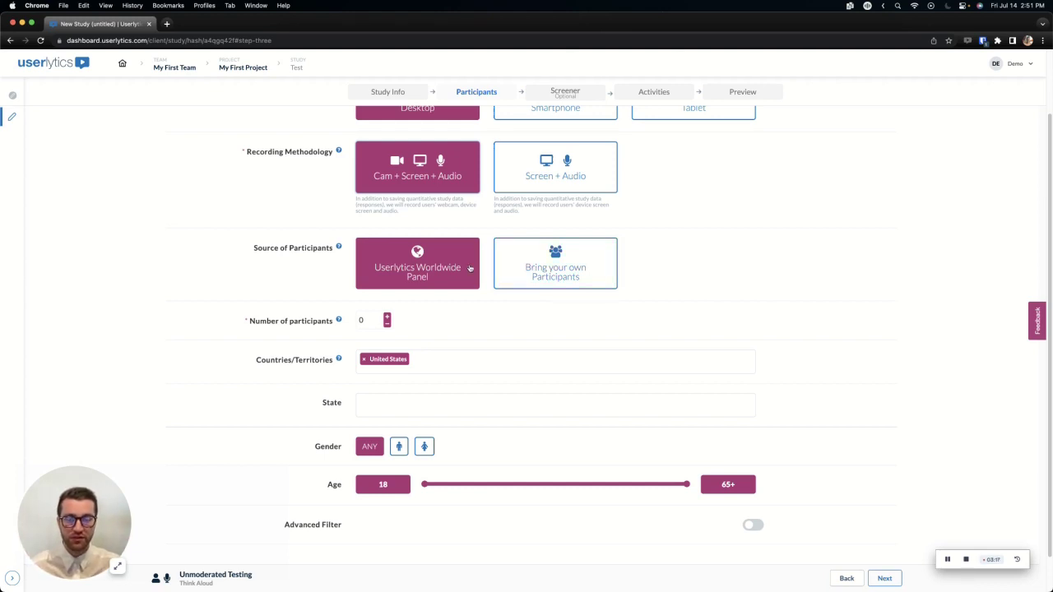
# Set the number of participants to 1 and switch on the Advanced Filter
pyautogui.click(387, 317)
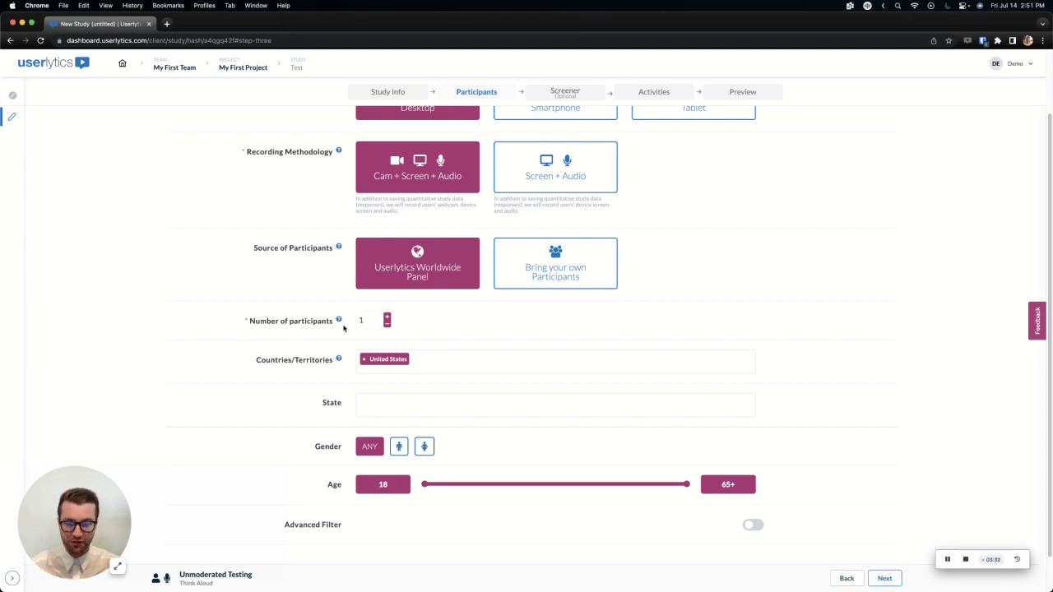
pyautogui.scroll(-1, 341, 341)
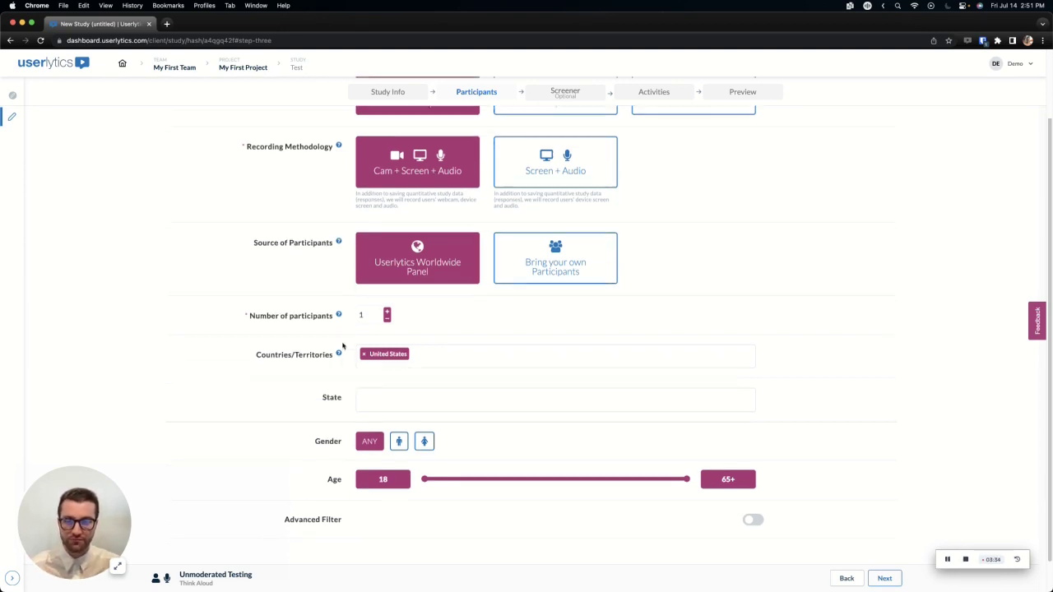
pyautogui.click(752, 489)
pyautogui.scroll(-2, 669, 443)
# Move to the Screener step and add a screener, starting with an instructions item
pyautogui.scroll(-3, 669, 443)
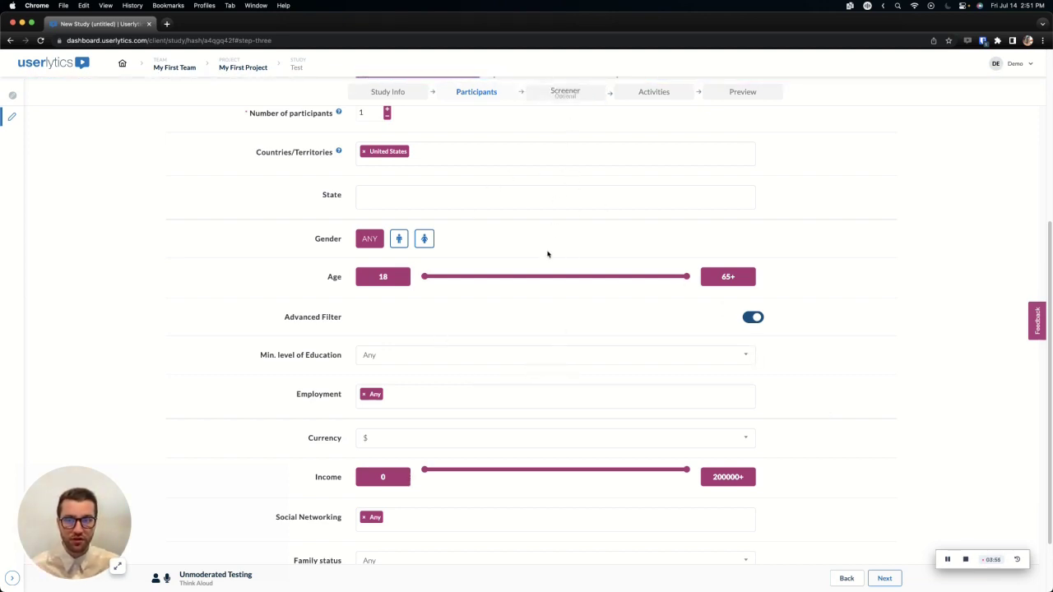
pyautogui.scroll(5, 548, 254)
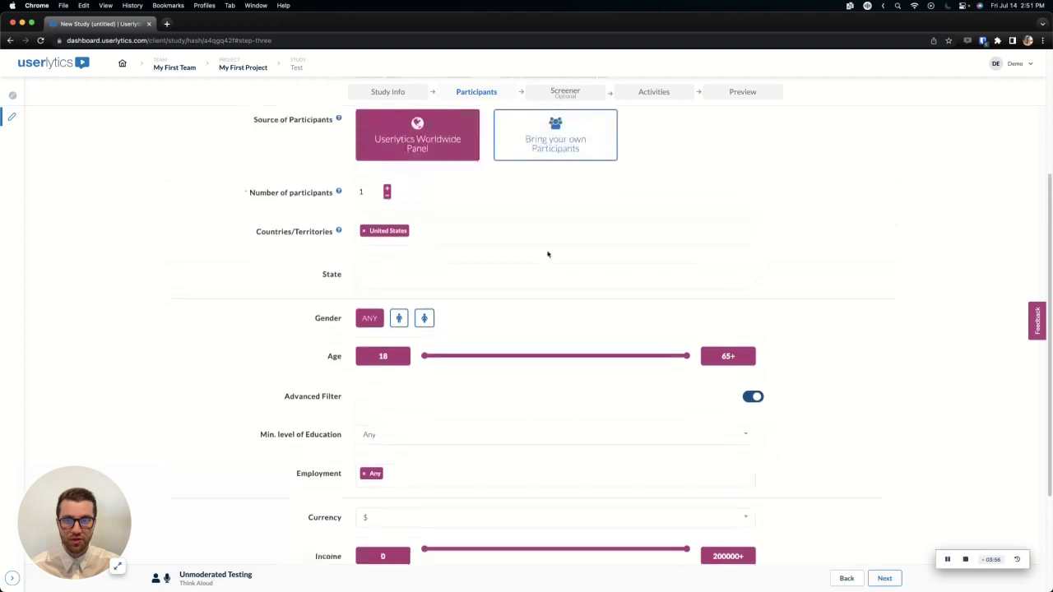
pyautogui.click(883, 579)
pyautogui.click(574, 211)
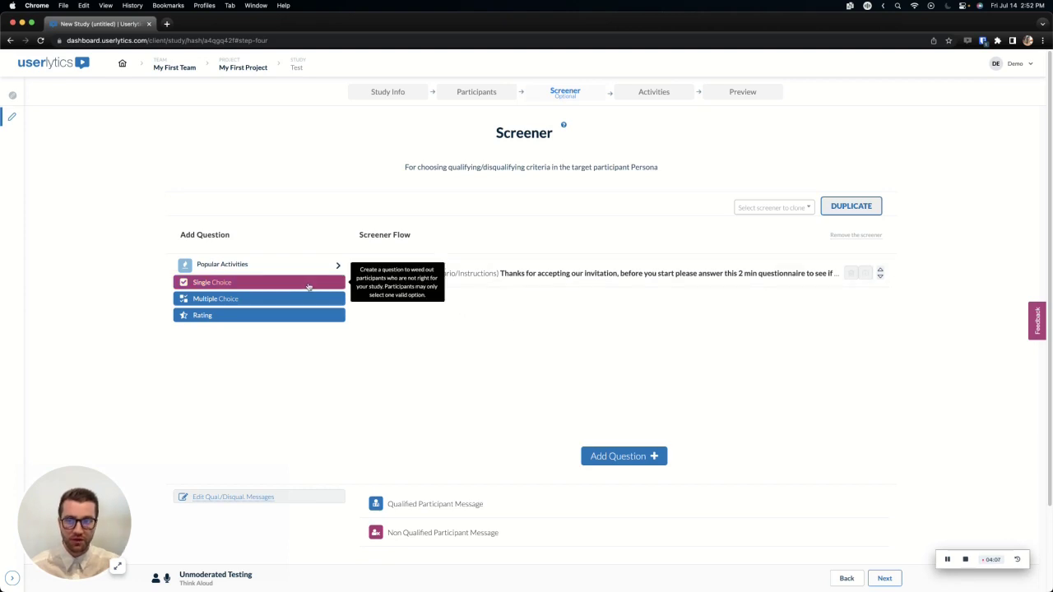
# Add a blank Single Choice question and the sample marital status question to the screener flow
pyautogui.moveTo(269, 285); pyautogui.dragTo(457, 303)
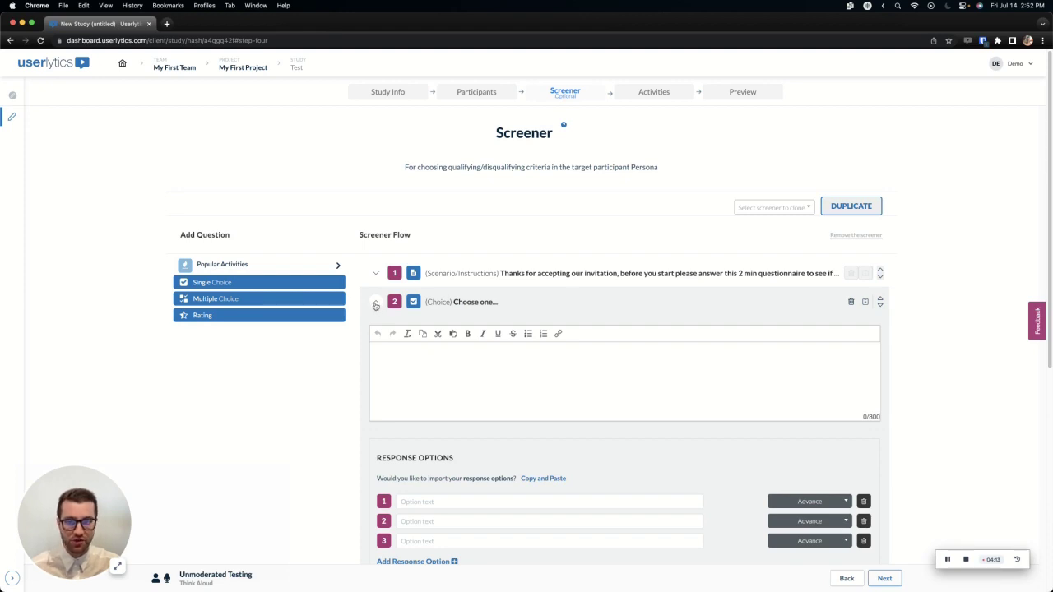
pyautogui.click(375, 304)
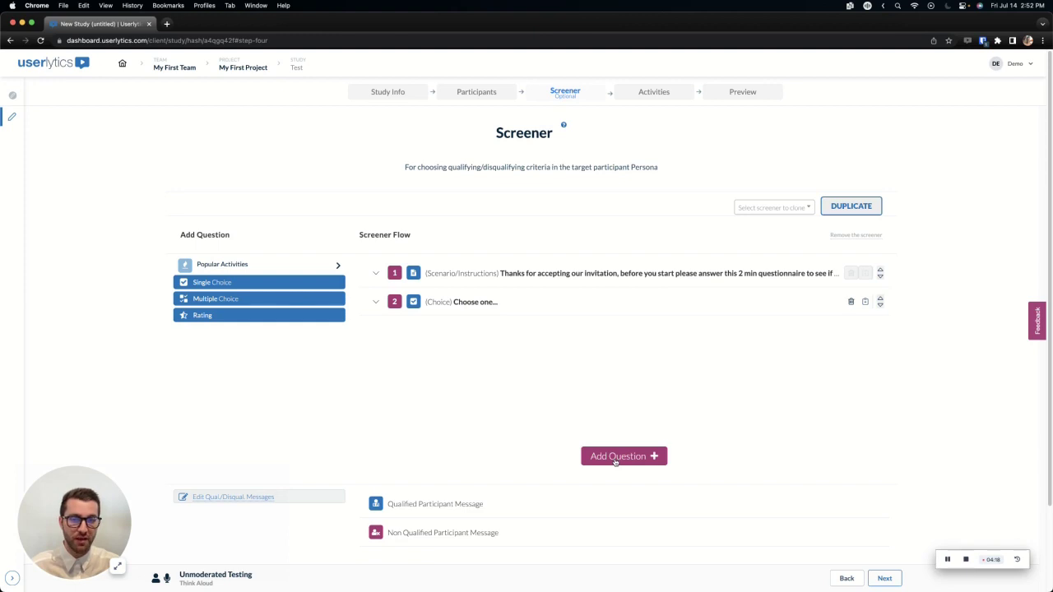
pyautogui.click(308, 285)
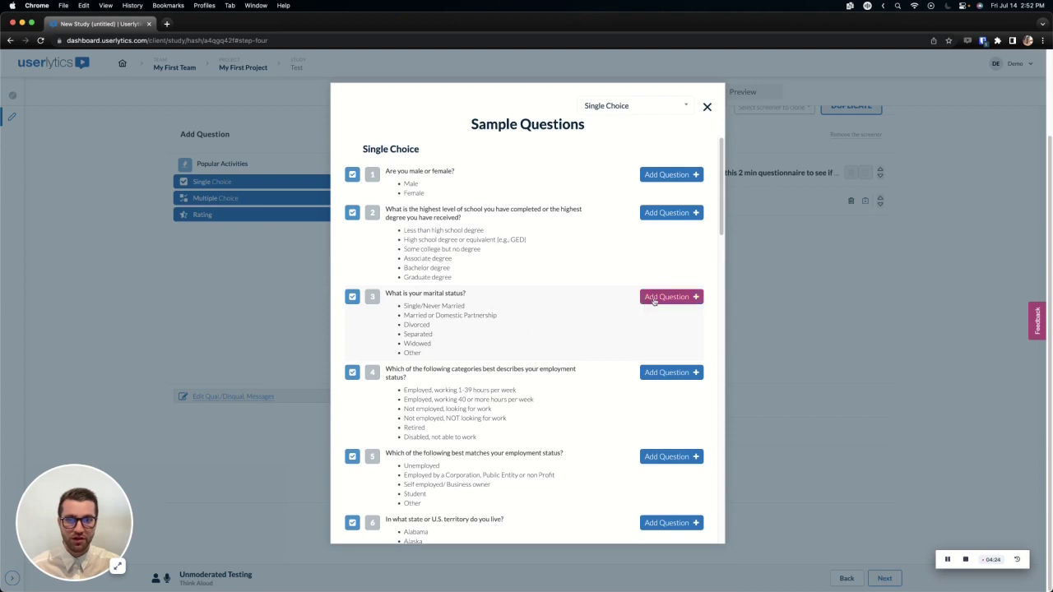
pyautogui.click(650, 297)
# Add a seventh response option 'Test' to the marital status question
pyautogui.click(535, 232)
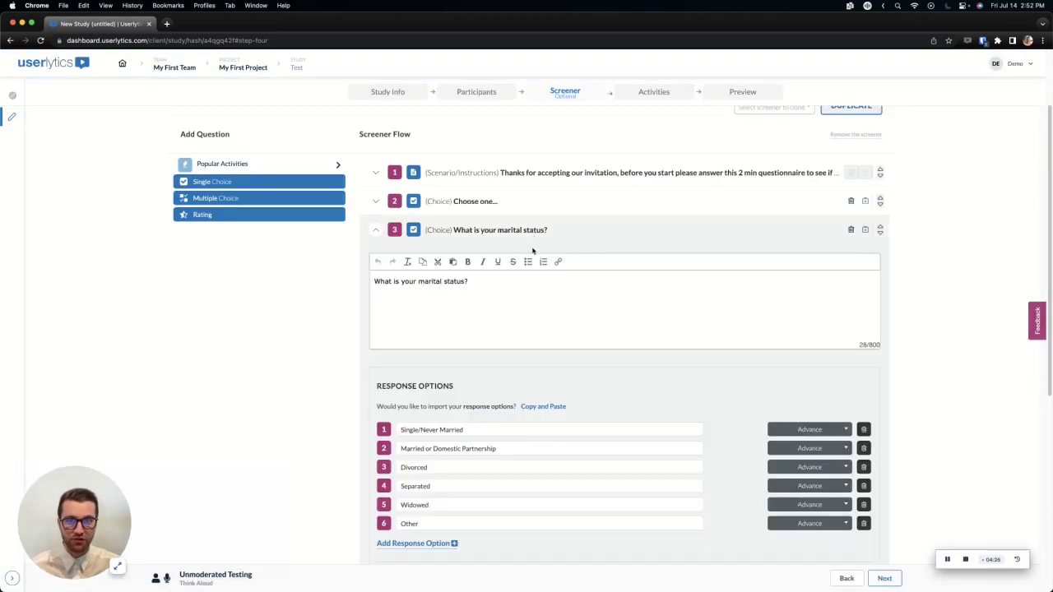
pyautogui.scroll(-2, 524, 284)
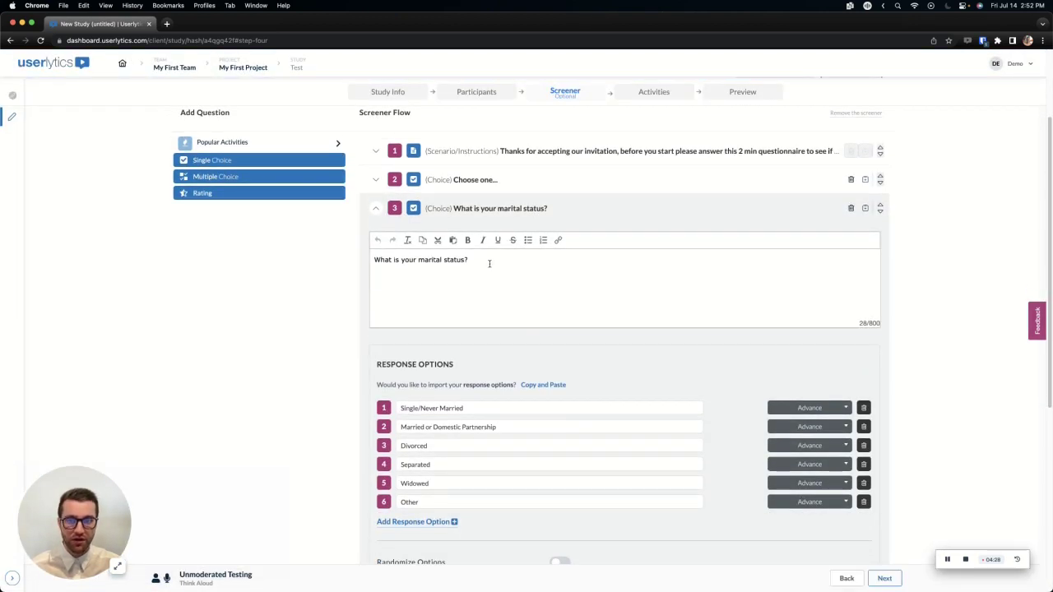
pyautogui.moveTo(489, 261); pyautogui.dragTo(431, 260)
pyautogui.click(497, 410)
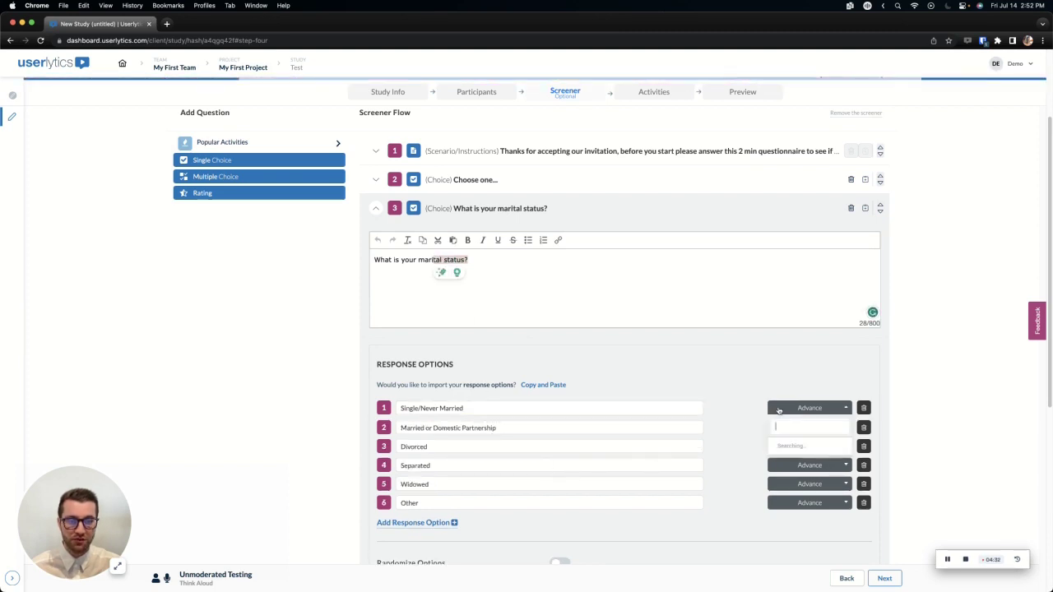
pyautogui.click(778, 407)
pyautogui.click(722, 395)
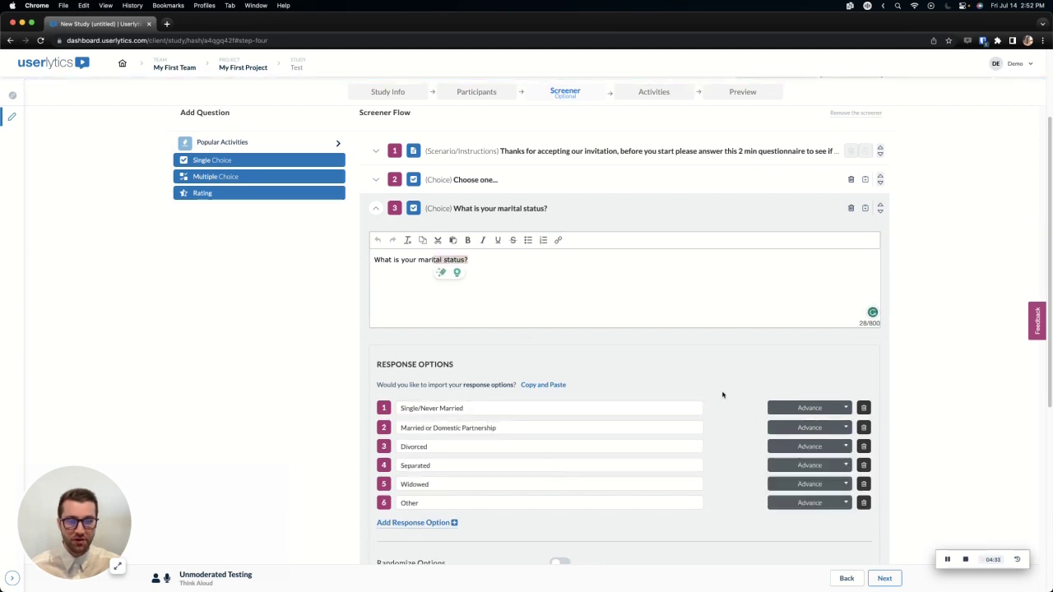
pyautogui.click(422, 521)
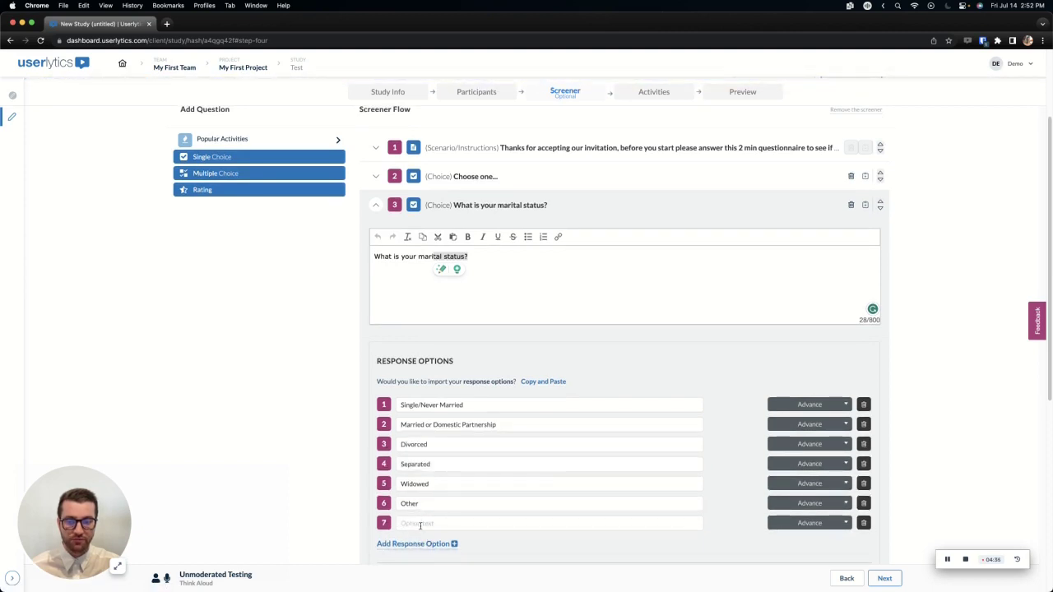
pyautogui.click(418, 523)
pyautogui.write('Test')
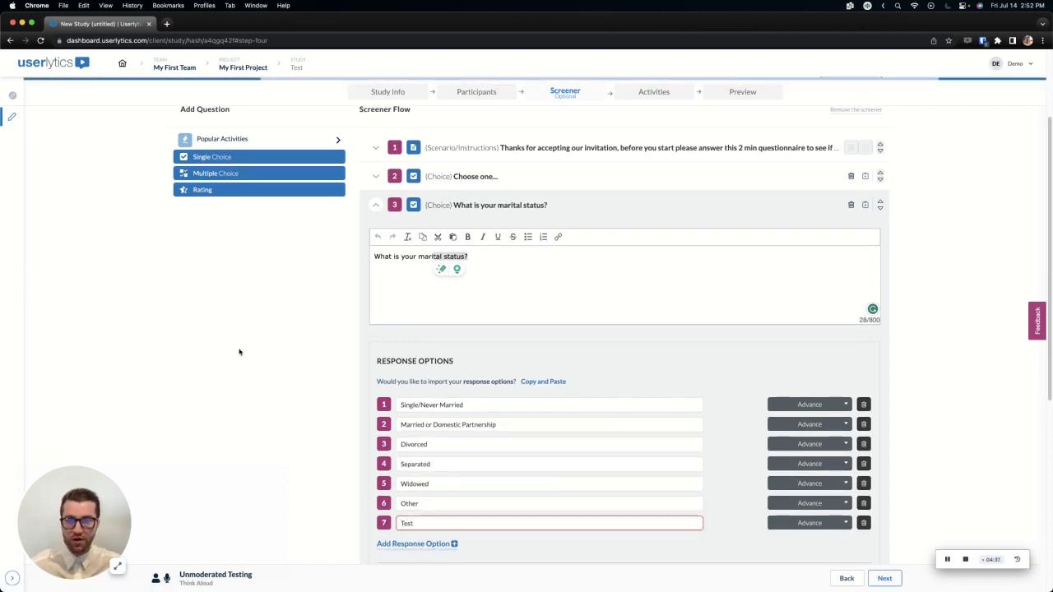
pyautogui.click(238, 350)
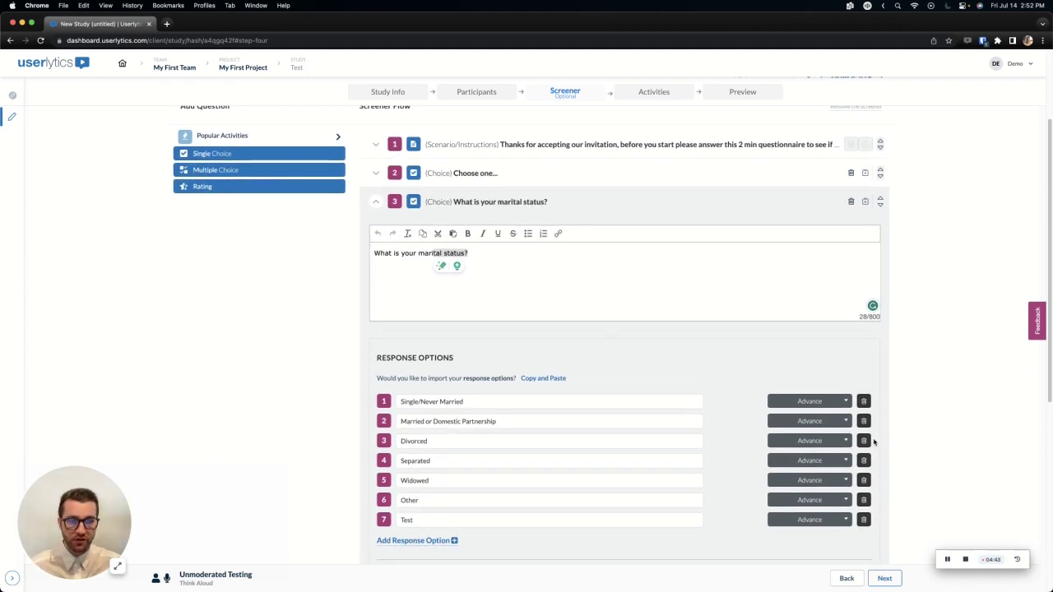
pyautogui.click(823, 403)
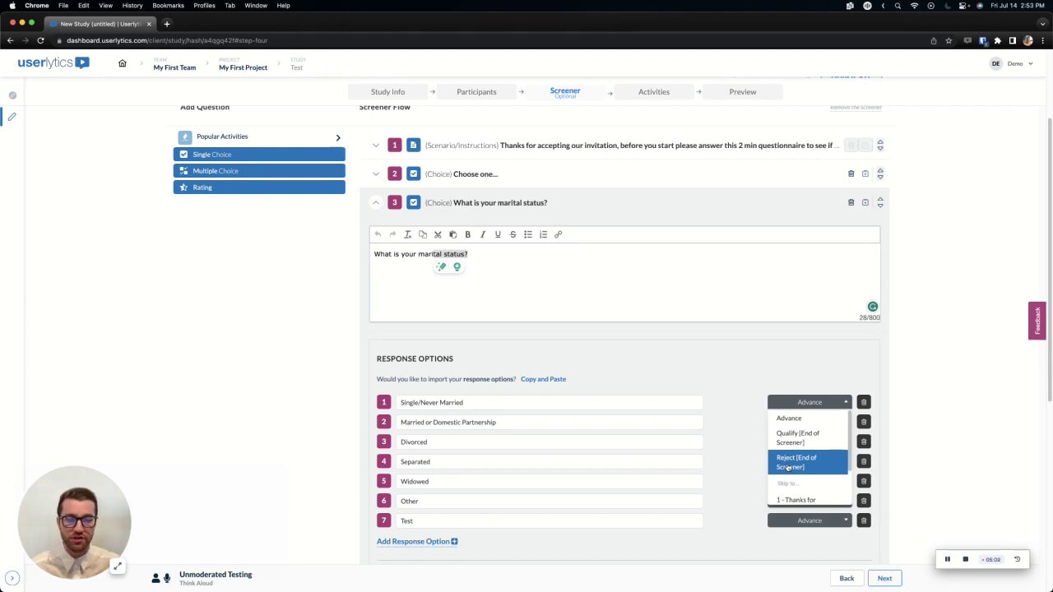
pyautogui.scroll(-2, 789, 465)
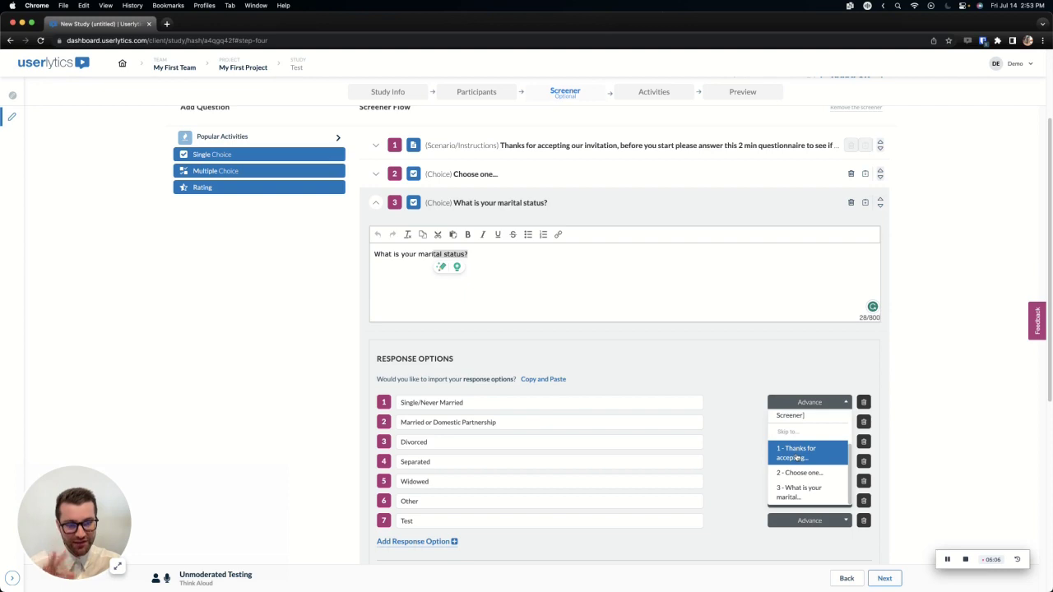
pyautogui.click(742, 404)
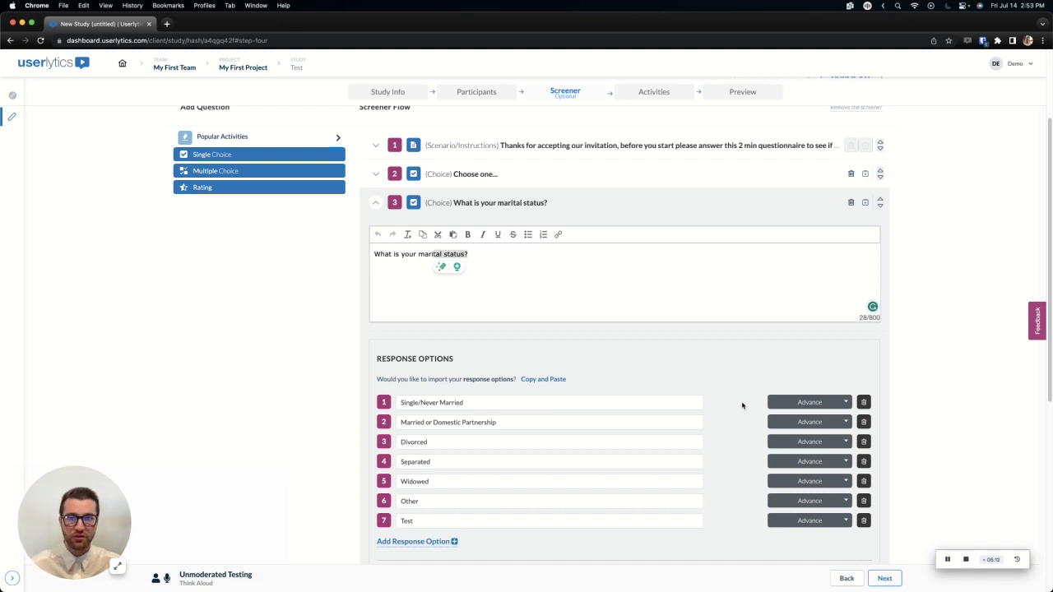
# Add a multiple-choice question with options 1 and 2 Must select, option 3 May select, option 4 Reject
pyautogui.click(376, 206)
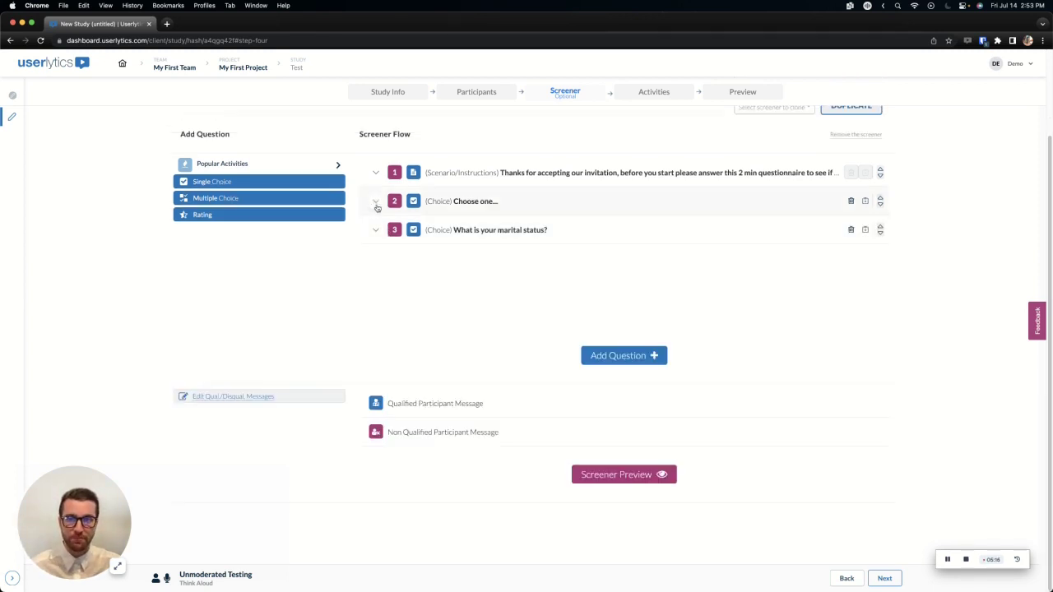
pyautogui.moveTo(259, 197); pyautogui.dragTo(461, 290)
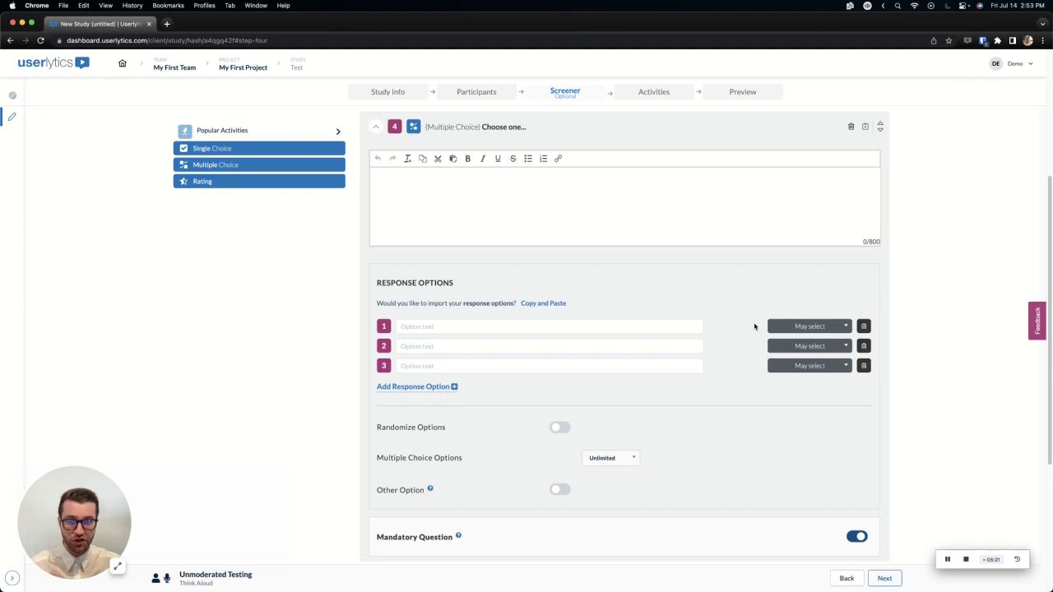
pyautogui.click(783, 330)
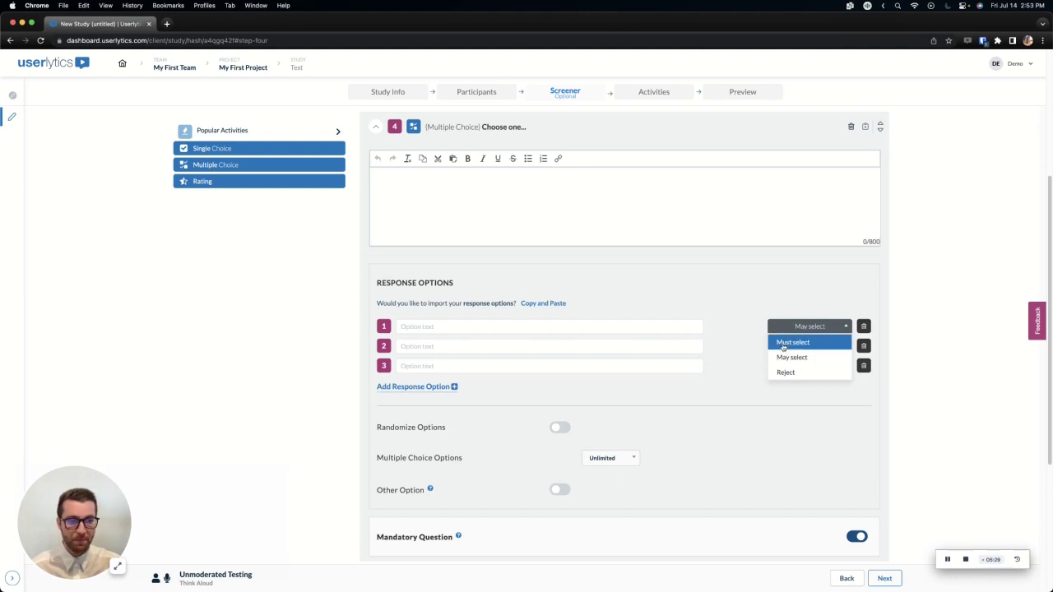
pyautogui.click(783, 345)
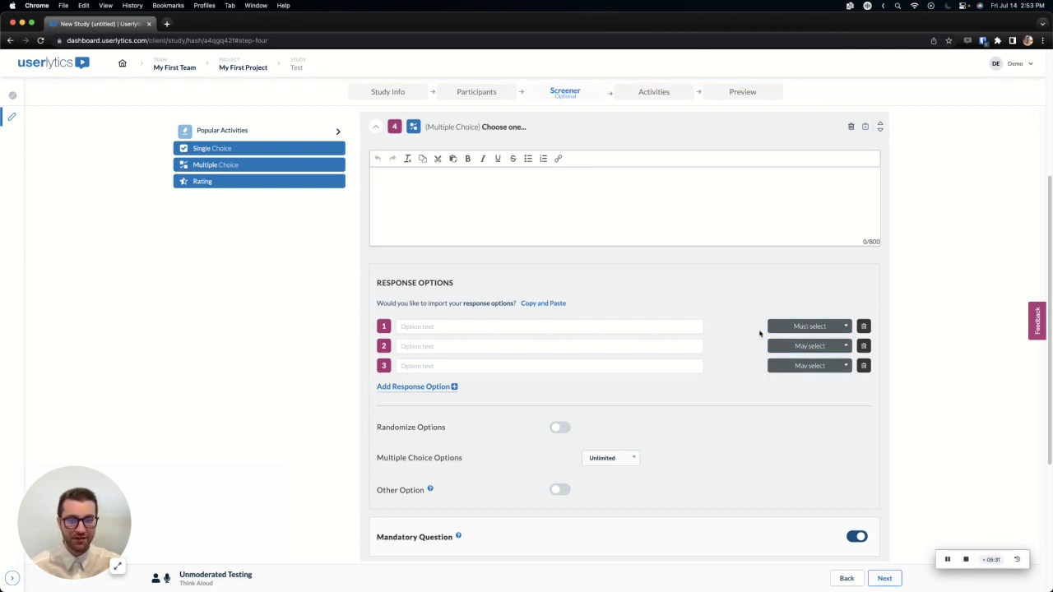
pyautogui.click(781, 348)
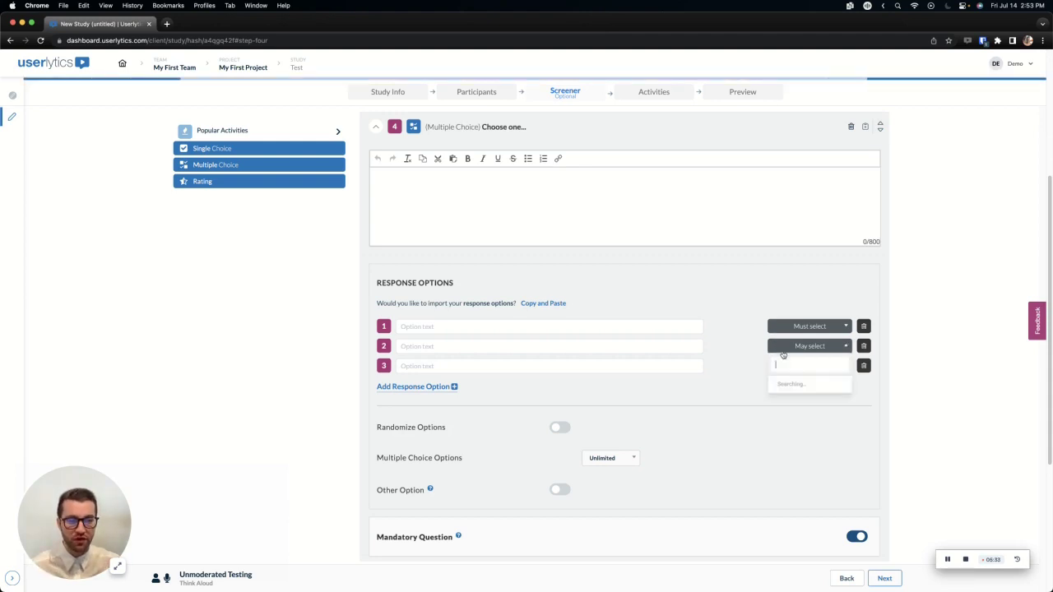
pyautogui.click(786, 364)
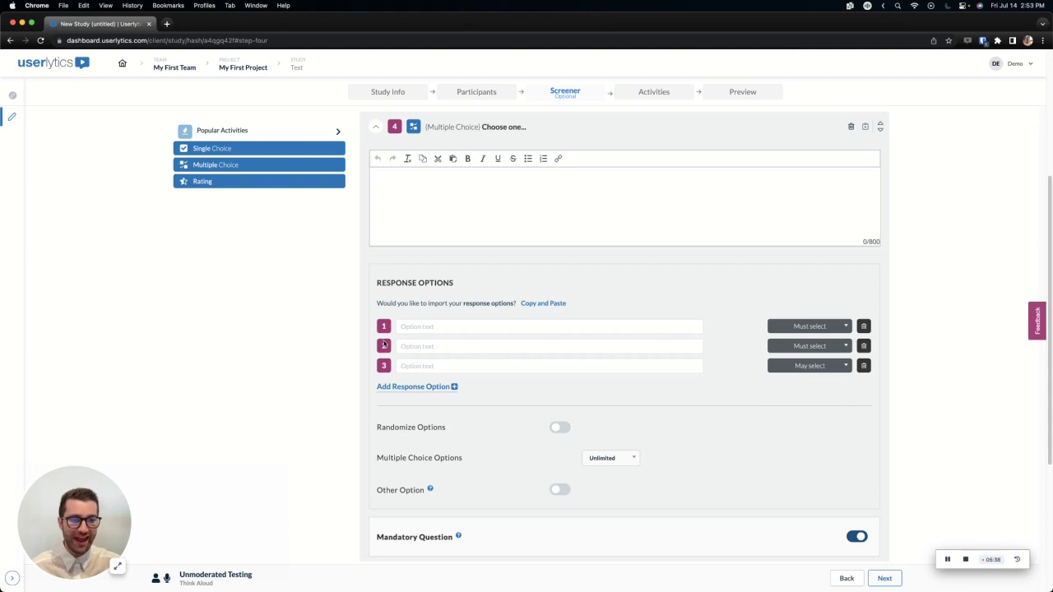
pyautogui.click(400, 387)
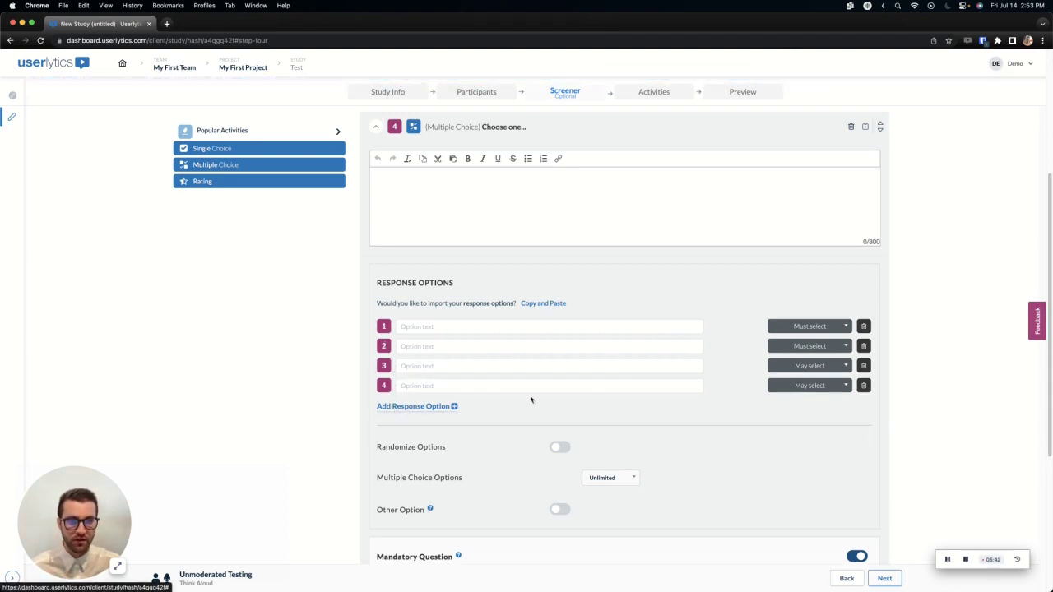
pyautogui.click(812, 388)
pyautogui.click(791, 436)
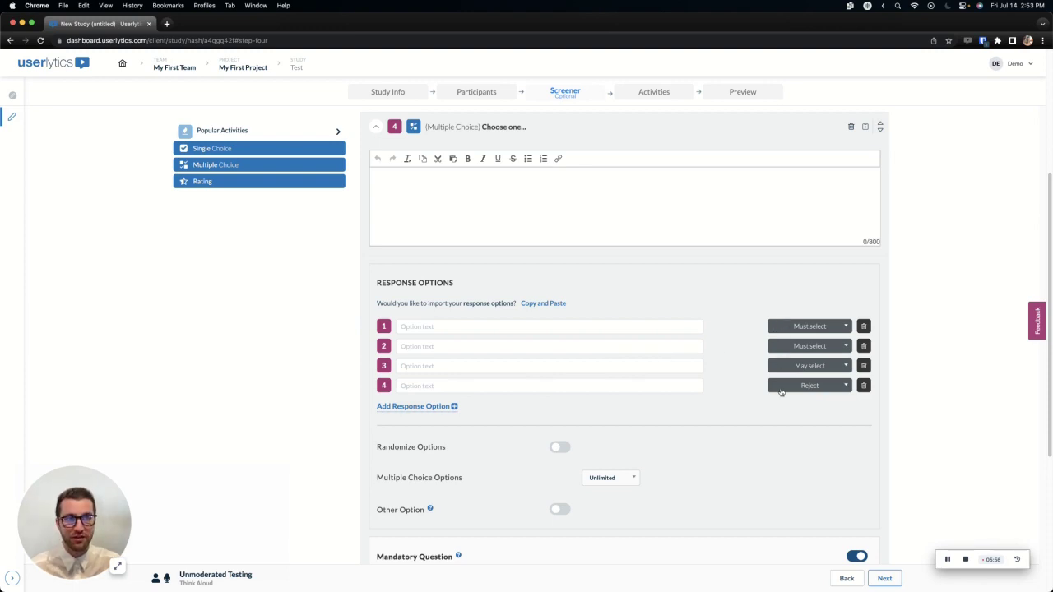
# Randomize the options with option 4 anchored, and require exactly 2 selections
pyautogui.scroll(-3, 403, 395)
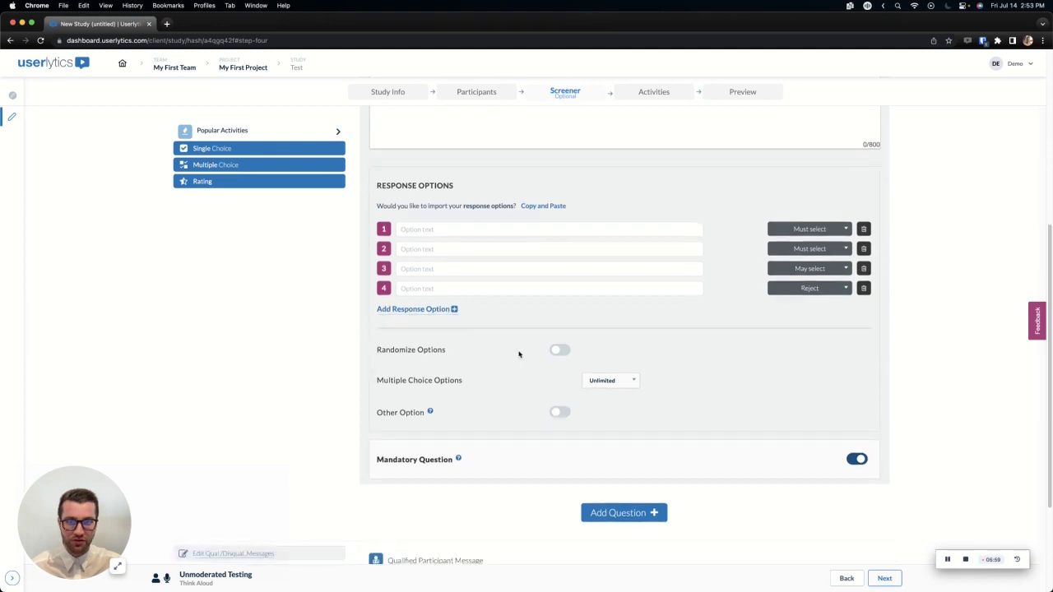
pyautogui.click(557, 349)
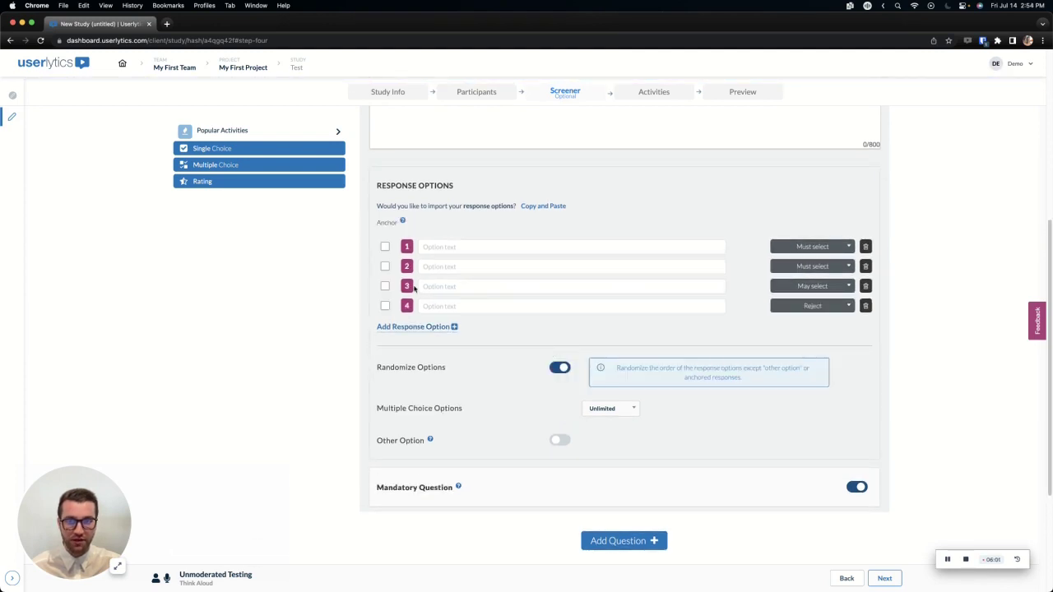
pyautogui.click(385, 306)
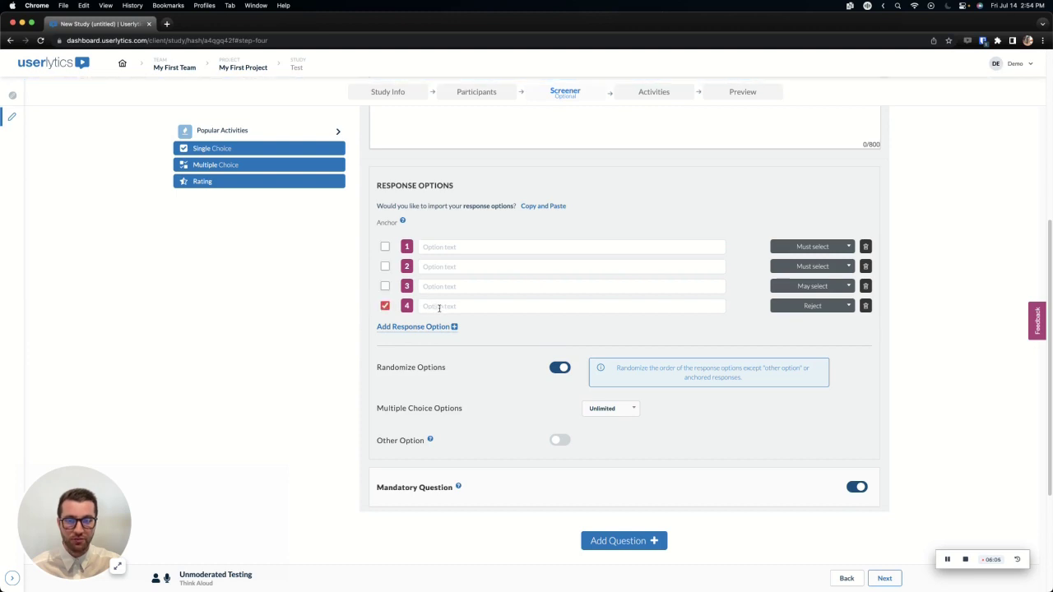
pyautogui.click(630, 413)
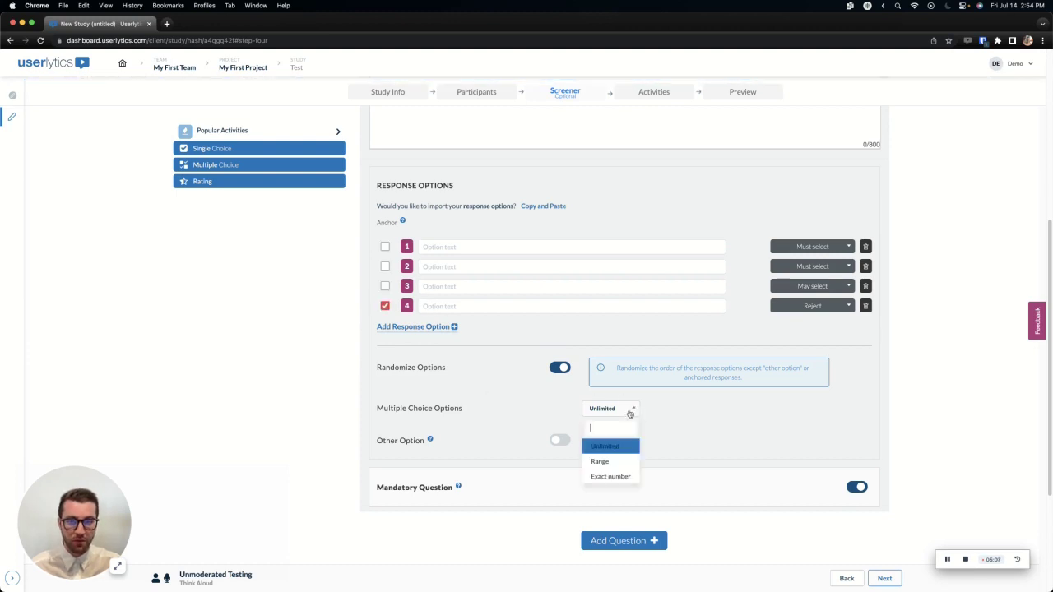
pyautogui.scroll(-1, 631, 413)
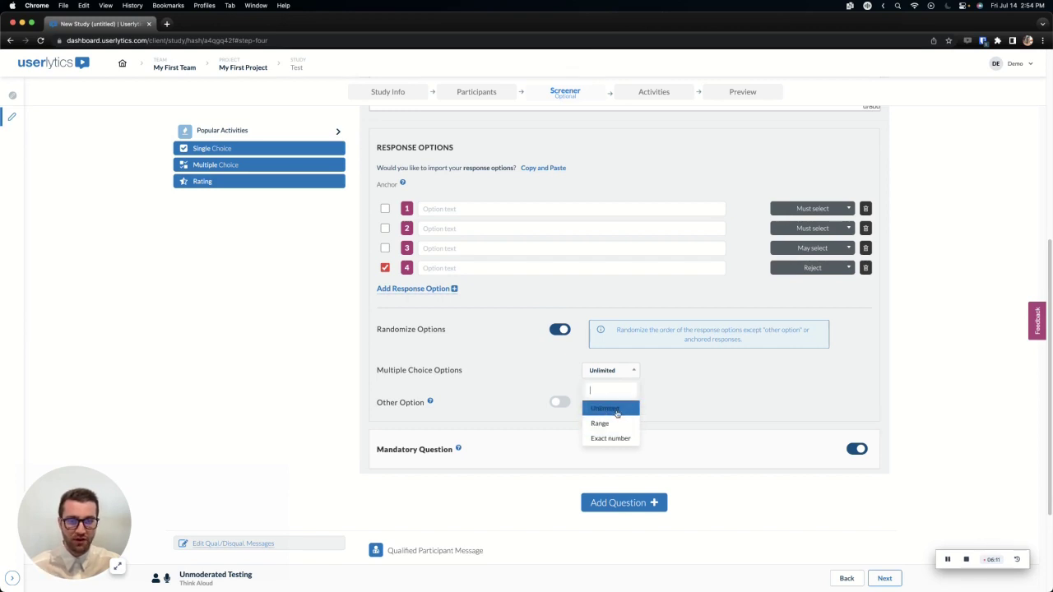
pyautogui.click(599, 423)
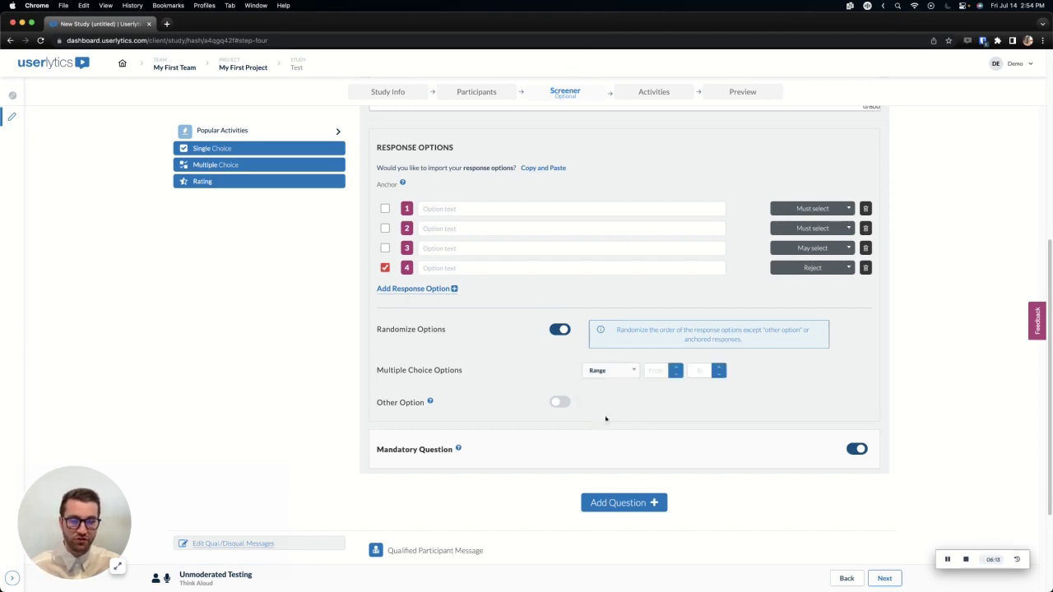
pyautogui.click(673, 368)
pyautogui.click(718, 368)
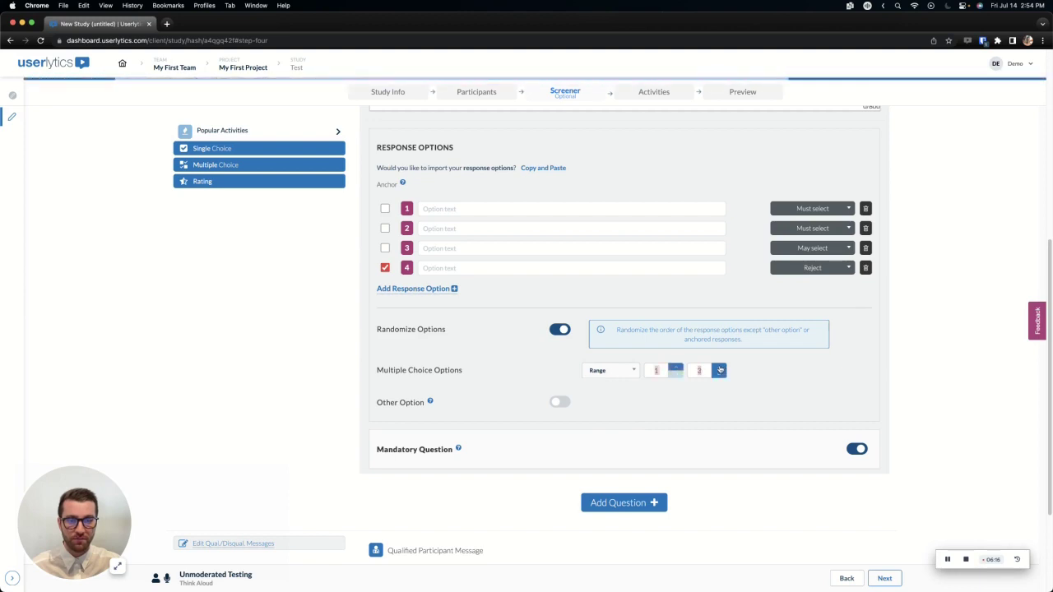
pyautogui.click(620, 372)
pyautogui.click(606, 437)
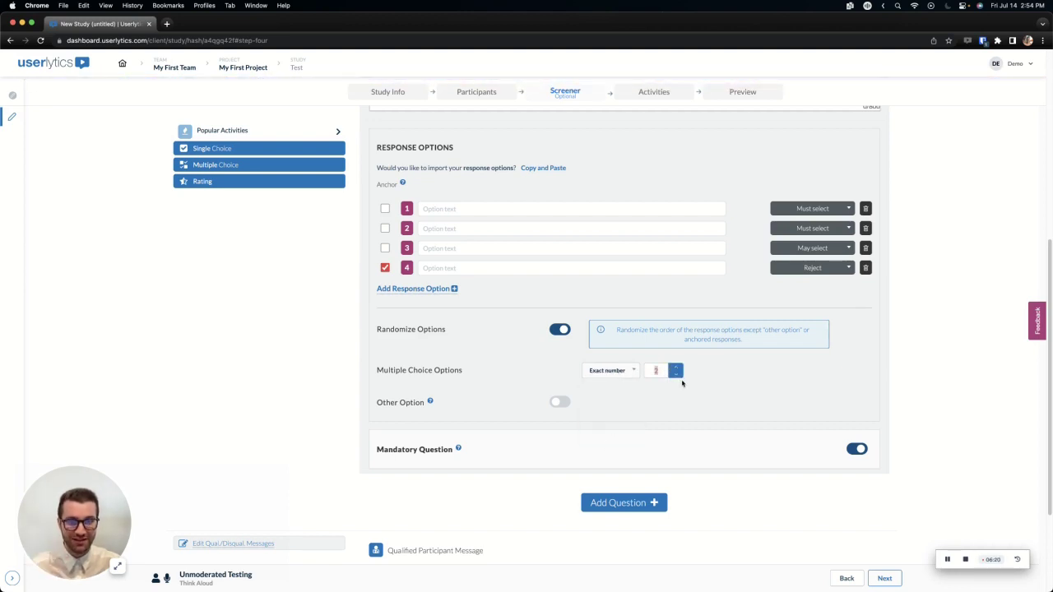
pyautogui.click(682, 376)
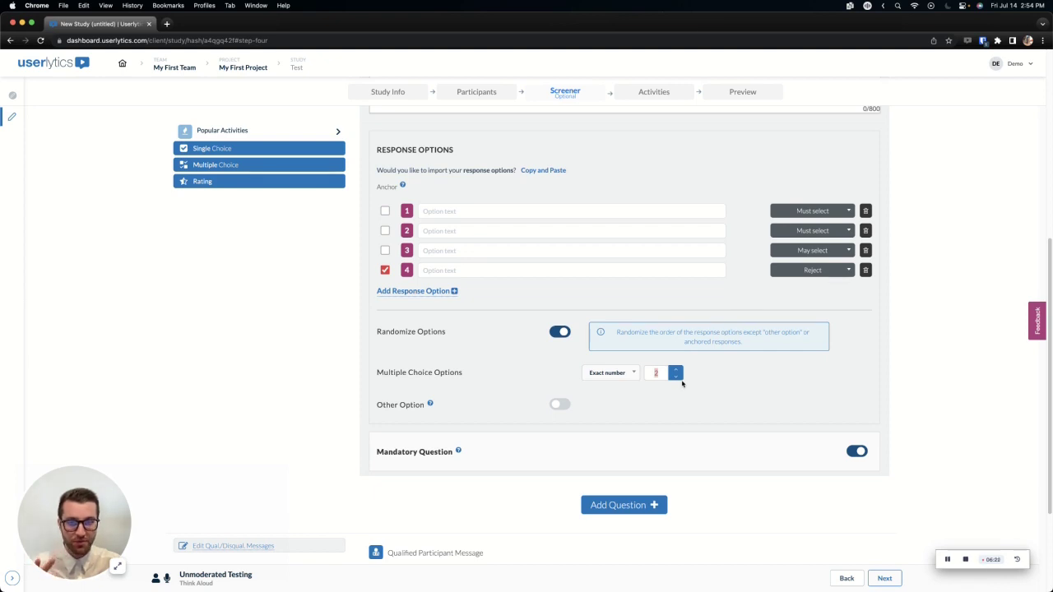
# Switch the Other Option on to check its rules, then turn it back off
pyautogui.click(558, 406)
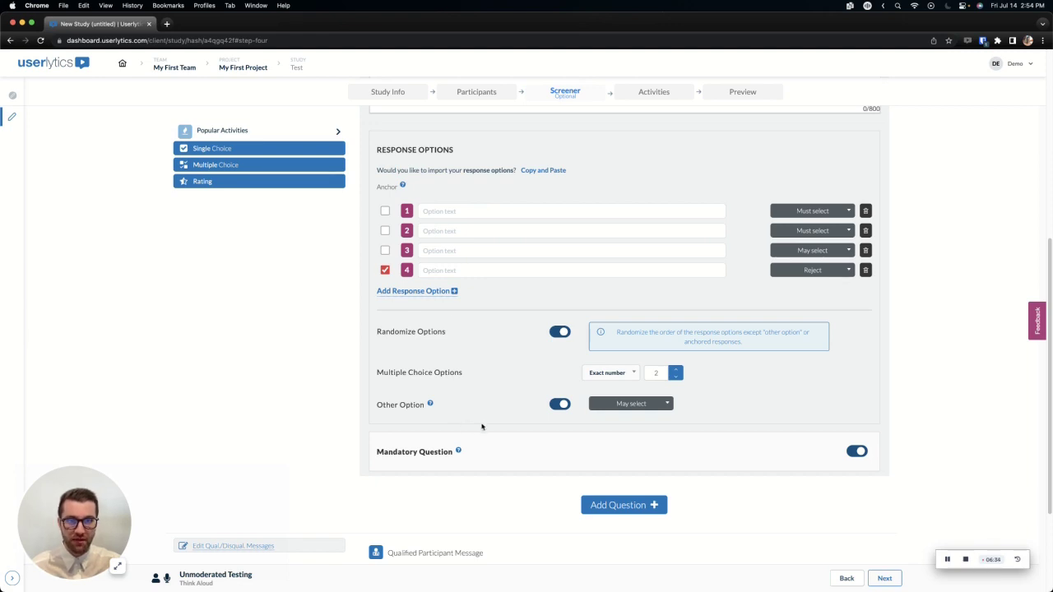
pyautogui.scroll(1, 482, 426)
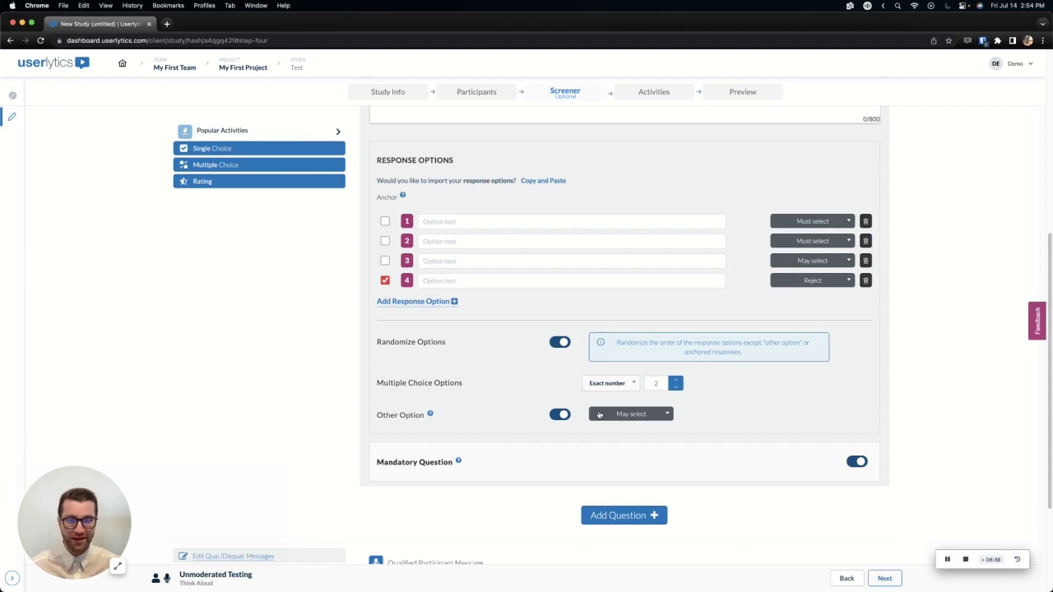
pyautogui.click(604, 416)
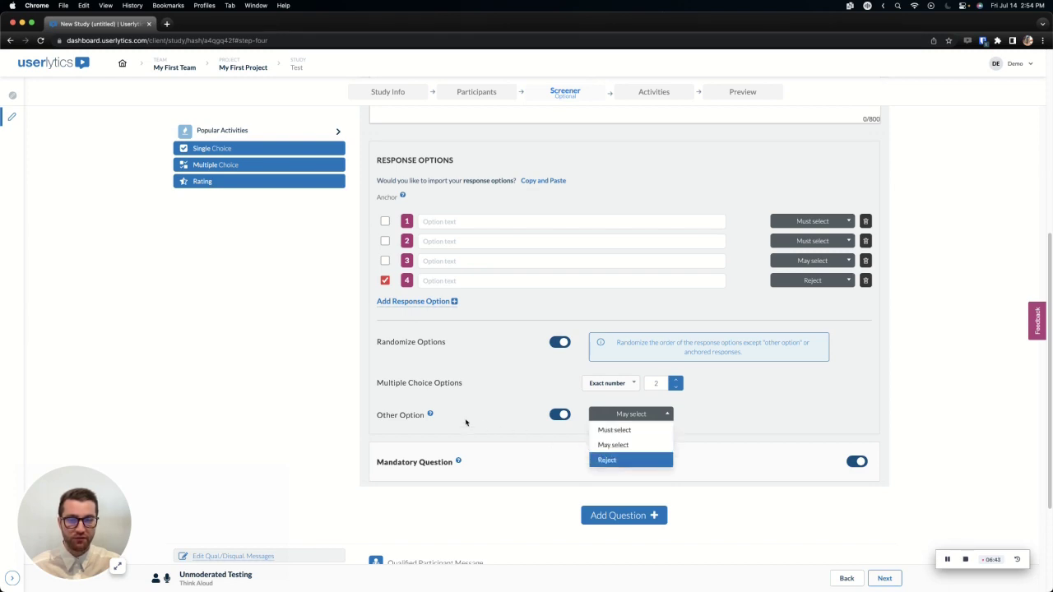
pyautogui.click(560, 415)
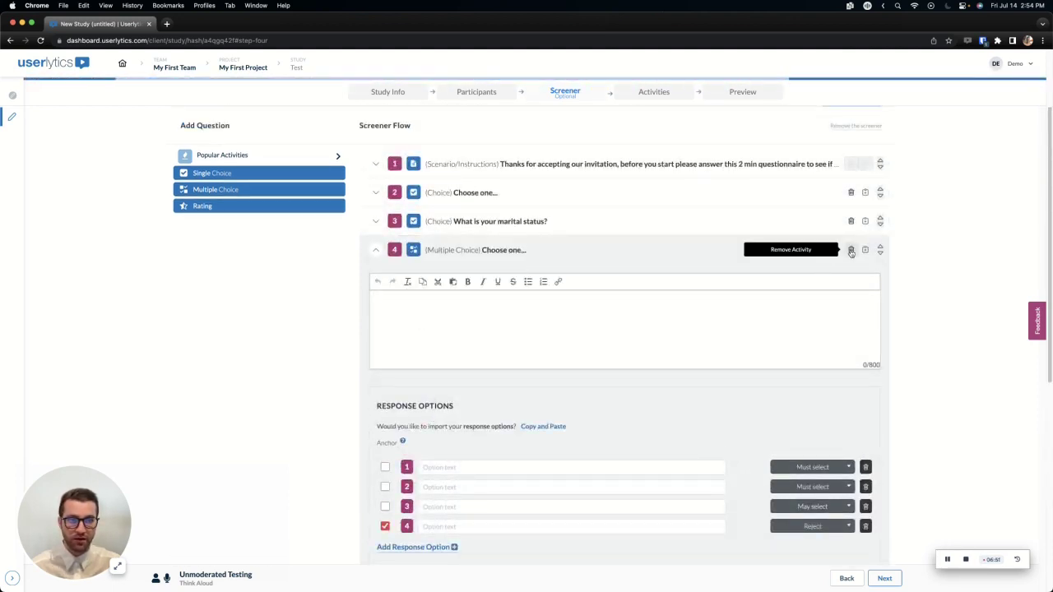
# Delete the second and remaining multiple-choice screener questions
pyautogui.click(839, 254)
pyautogui.click(851, 201)
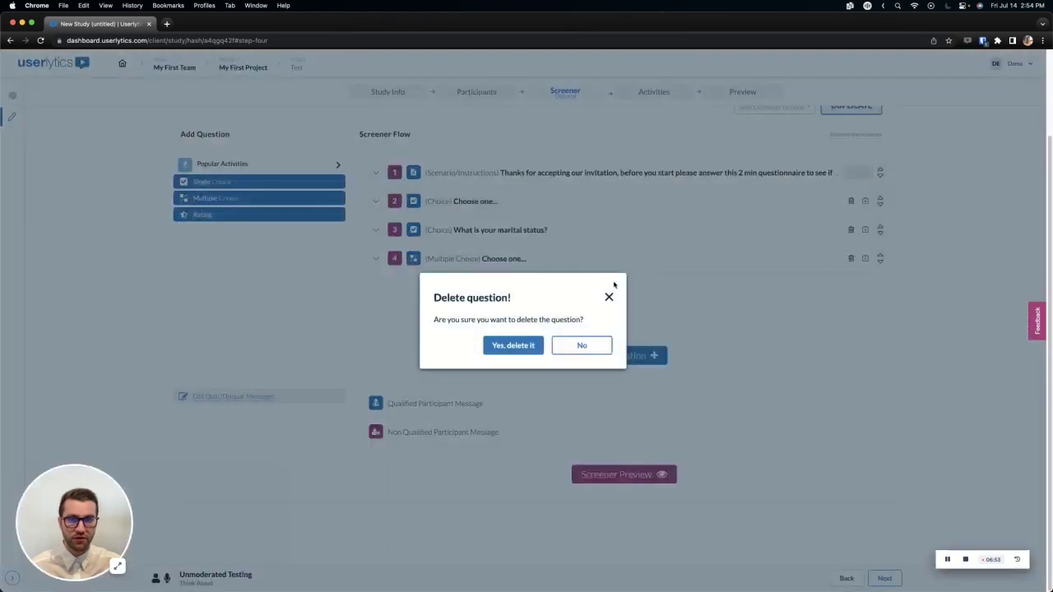
pyautogui.click(514, 346)
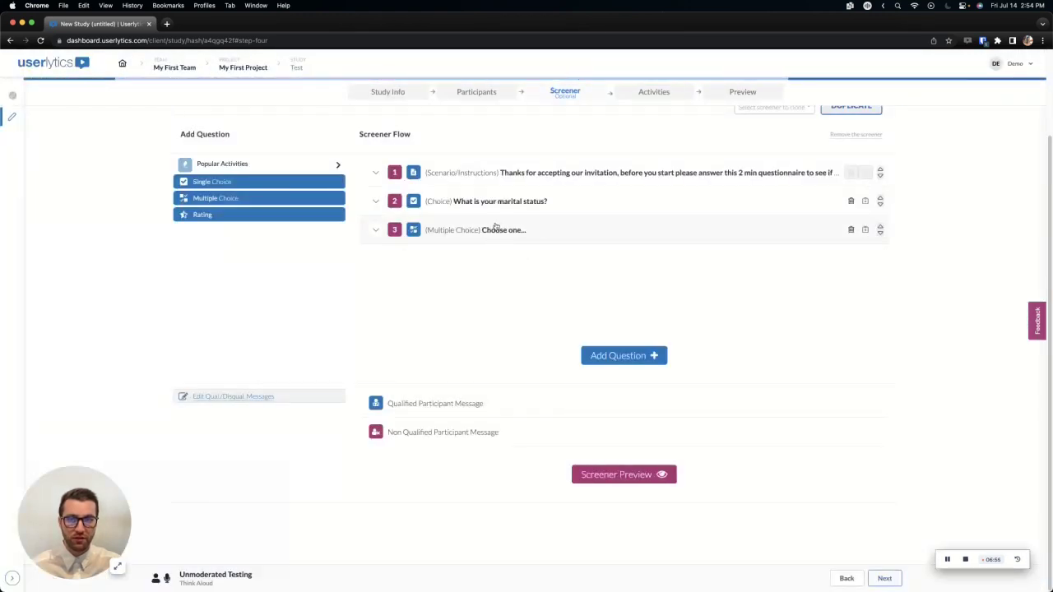
pyautogui.click(850, 230)
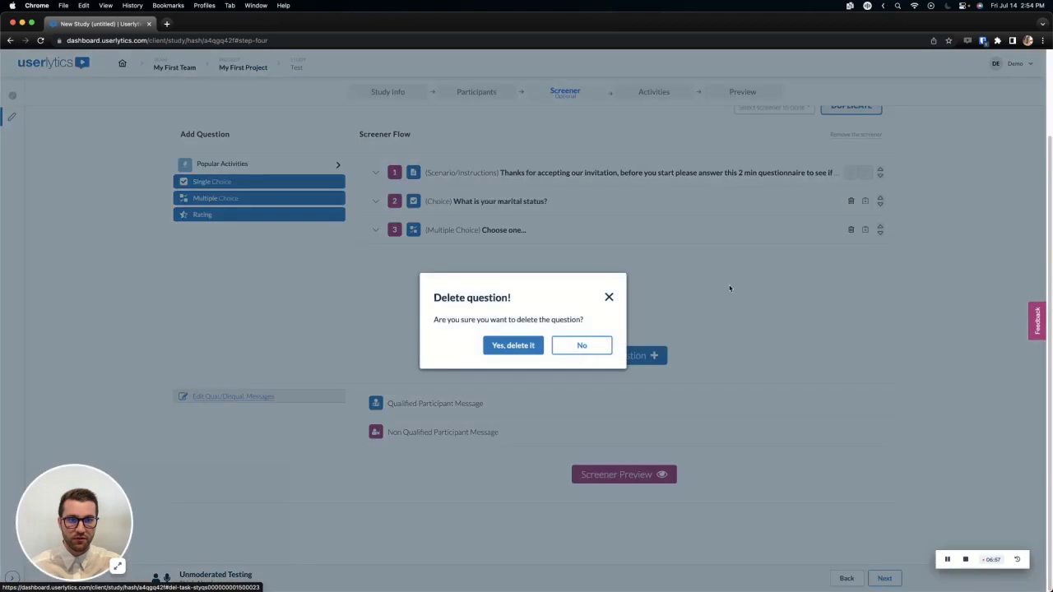
pyautogui.click(514, 345)
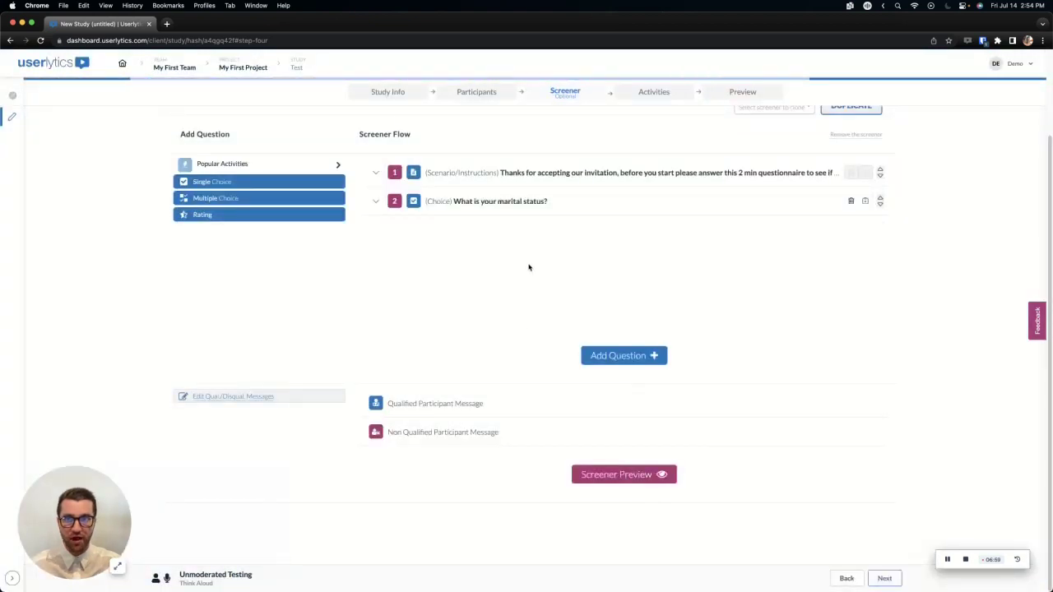
# Remove the screener without cloning an existing one, and proceed to the Activities step
pyautogui.scroll(3, 538, 260)
pyautogui.click(794, 204)
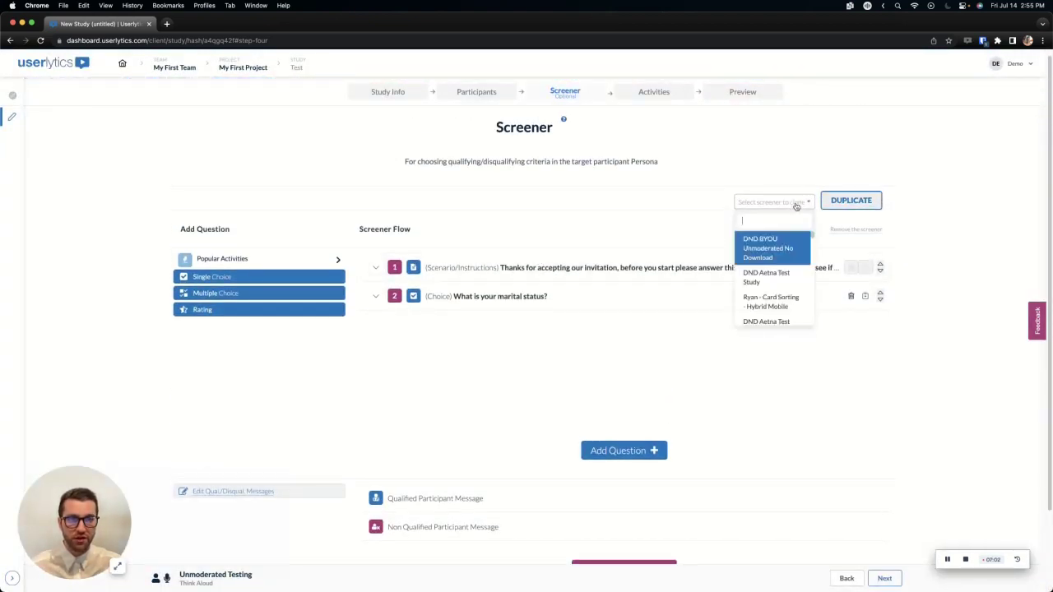
pyautogui.scroll(-1, 782, 257)
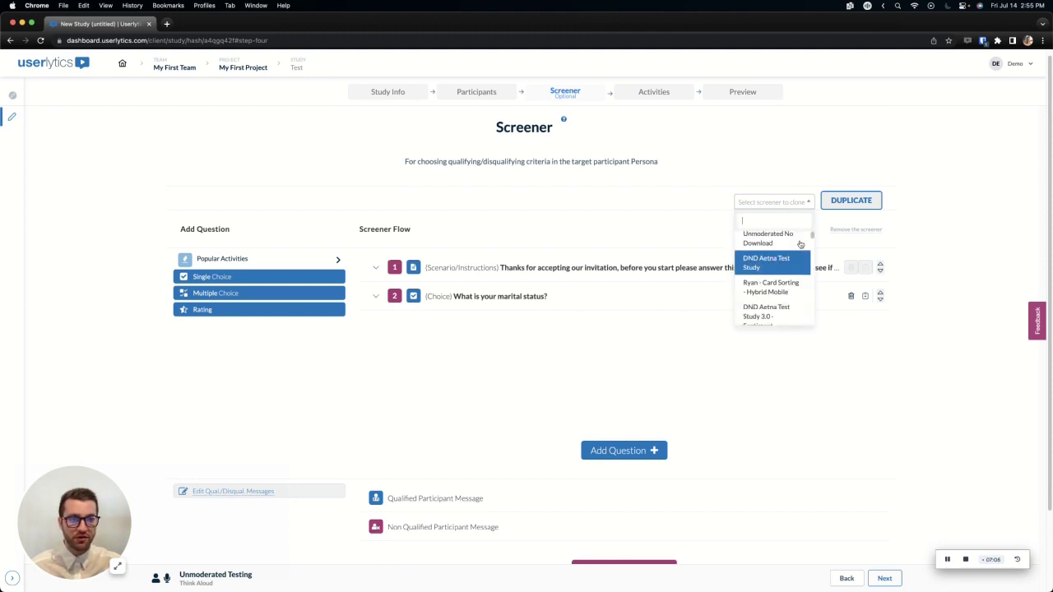
pyautogui.click(928, 235)
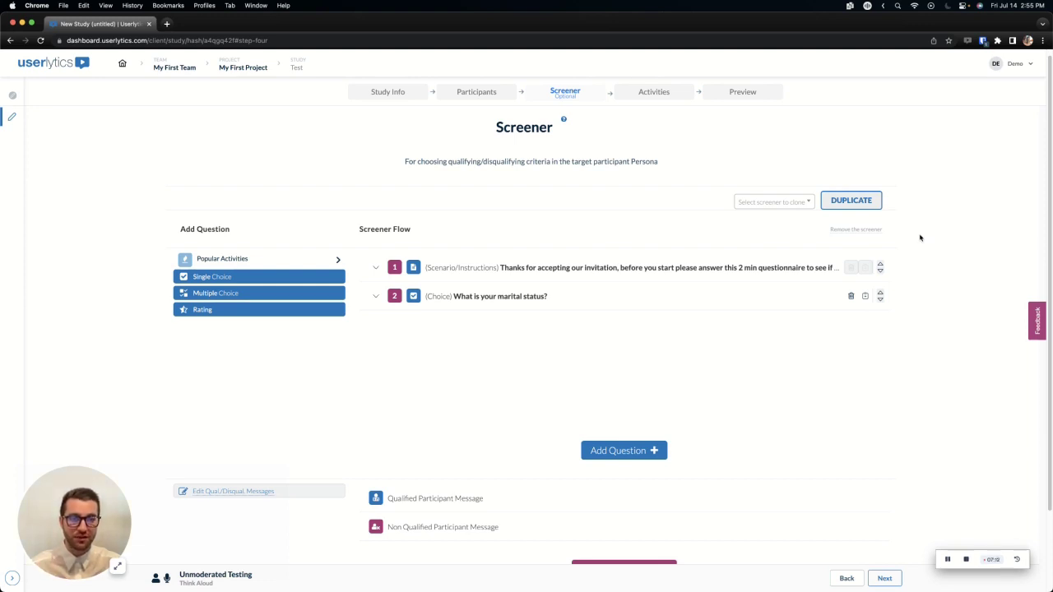
pyautogui.click(858, 231)
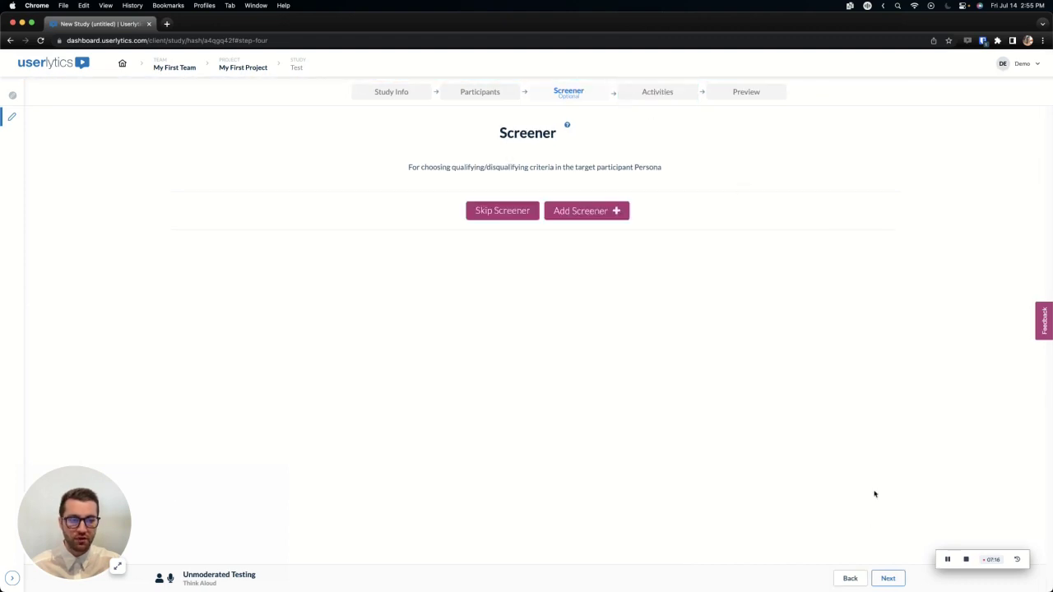
pyautogui.click(887, 579)
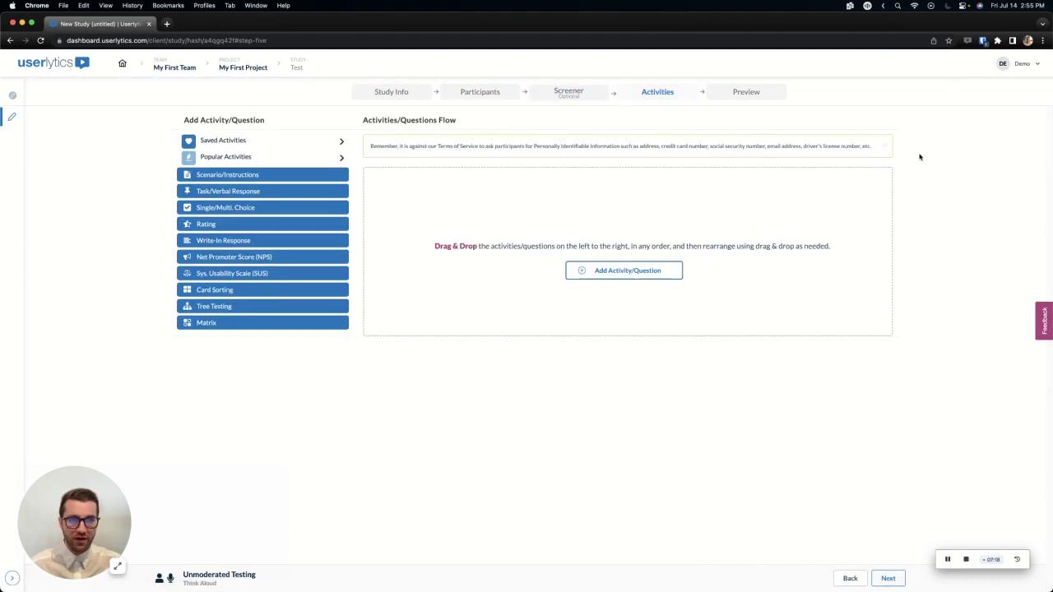
# Dismiss the terms notice and add a Scenario/Instructions step as the first activity
pyautogui.click(883, 145)
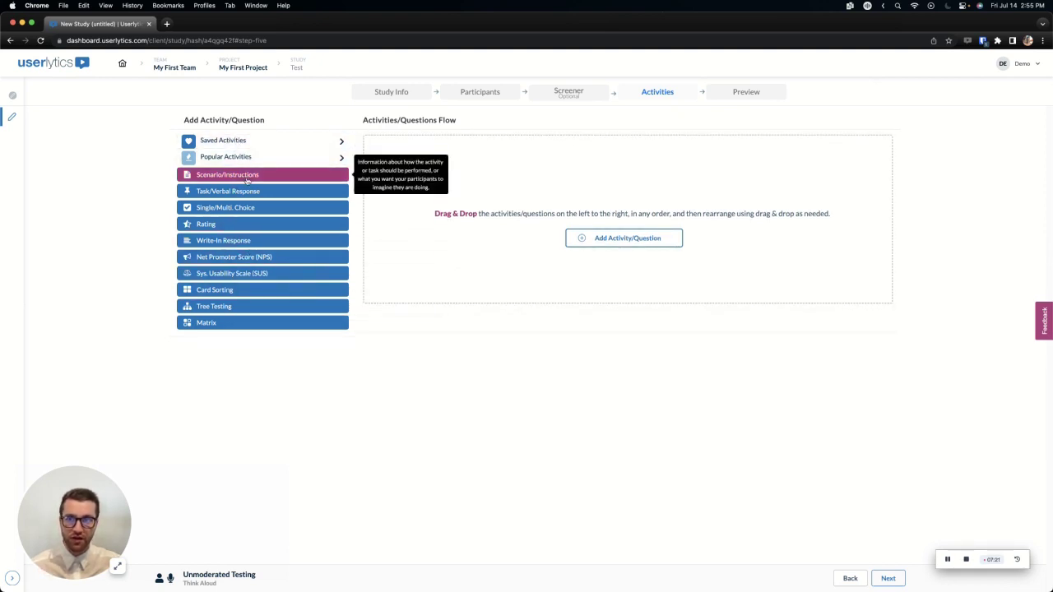
pyautogui.moveTo(247, 179); pyautogui.dragTo(454, 189)
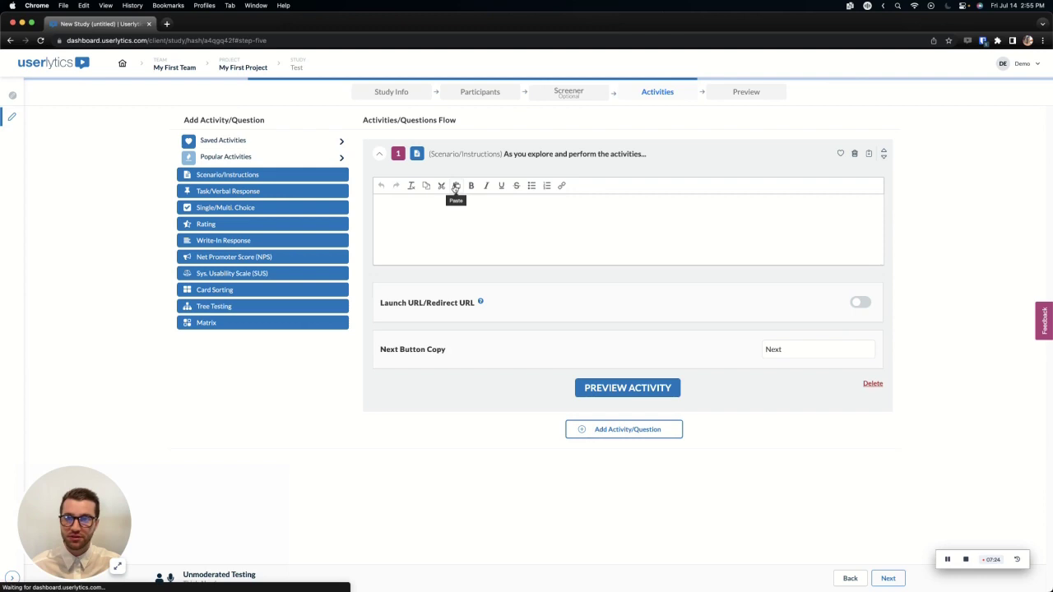
pyautogui.click(382, 159)
# Add the sample verbal-response question about the first action after browsing the homepage
pyautogui.click(309, 194)
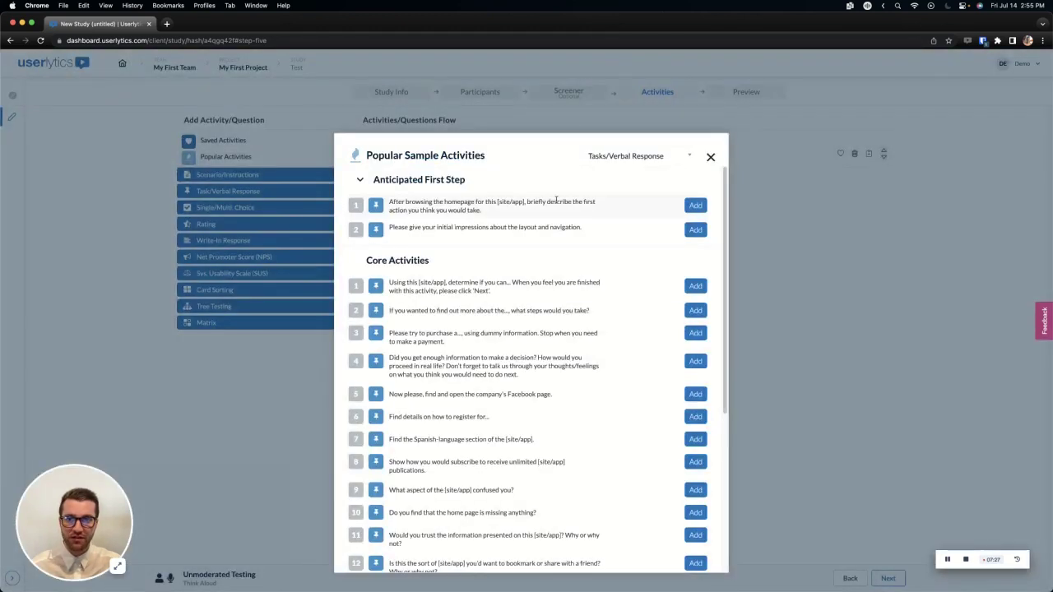
pyautogui.click(704, 206)
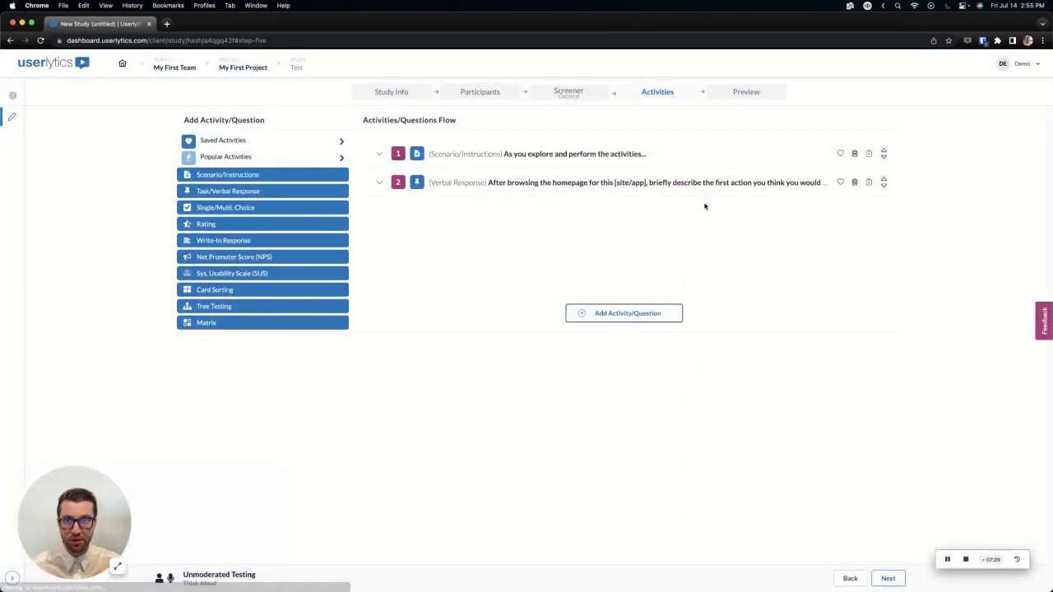
pyautogui.click(668, 183)
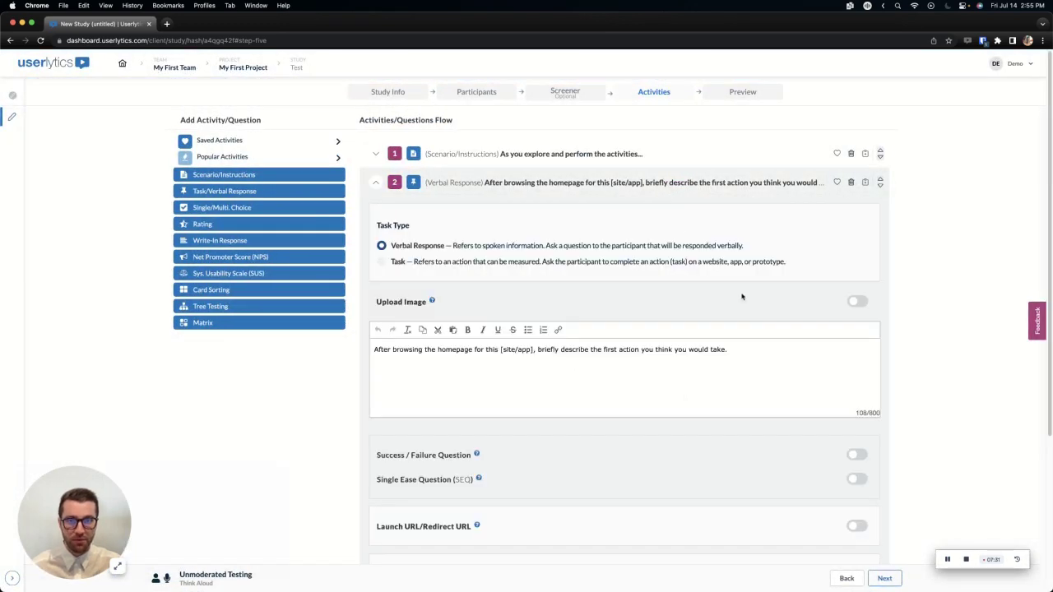
# Turn off image upload on the homepage question, leaving Launch URL switched off
pyautogui.click(856, 303)
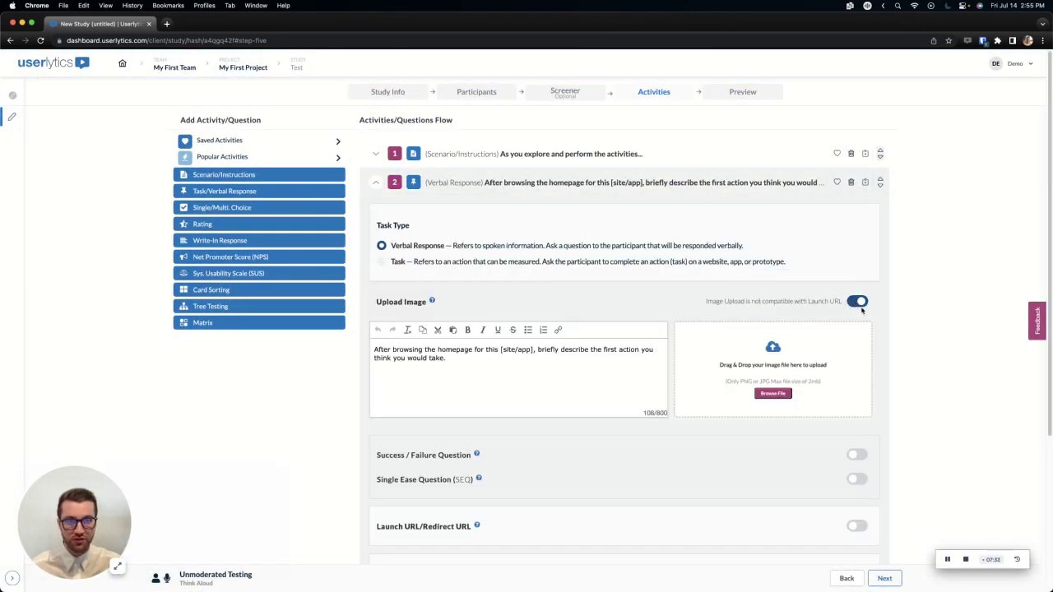
pyautogui.scroll(-1, 787, 354)
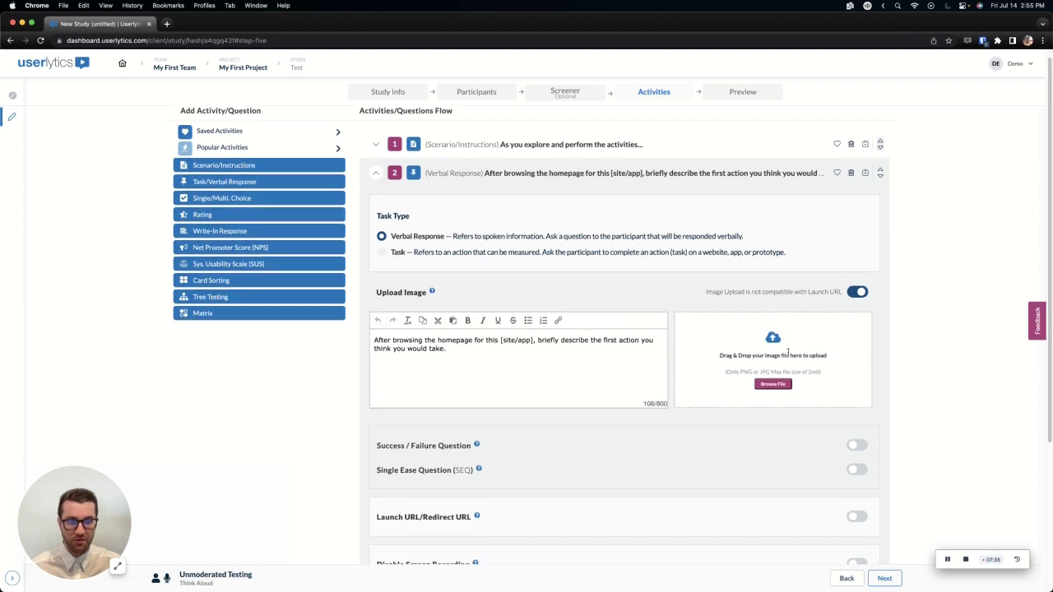
pyautogui.moveTo(826, 370); pyautogui.dragTo(727, 366)
pyautogui.click(745, 367)
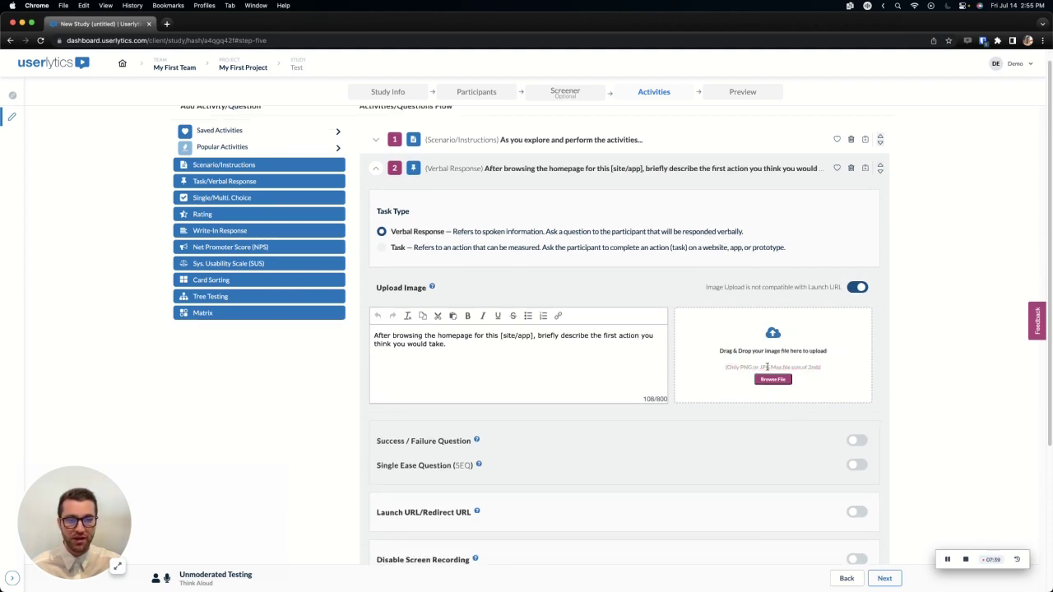
pyautogui.scroll(-2, 717, 483)
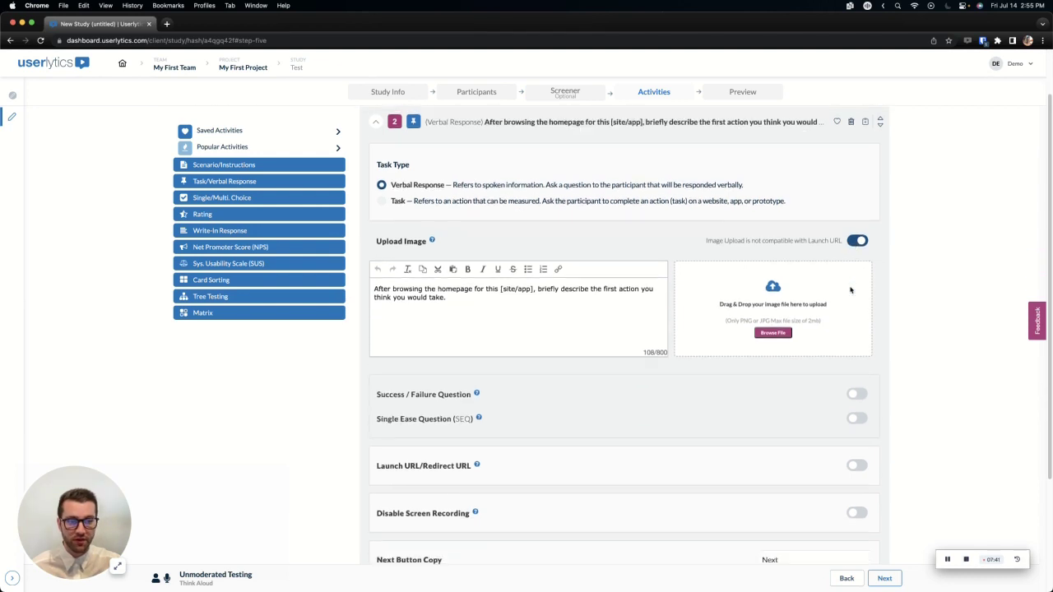
pyautogui.moveTo(376, 450); pyautogui.dragTo(471, 449)
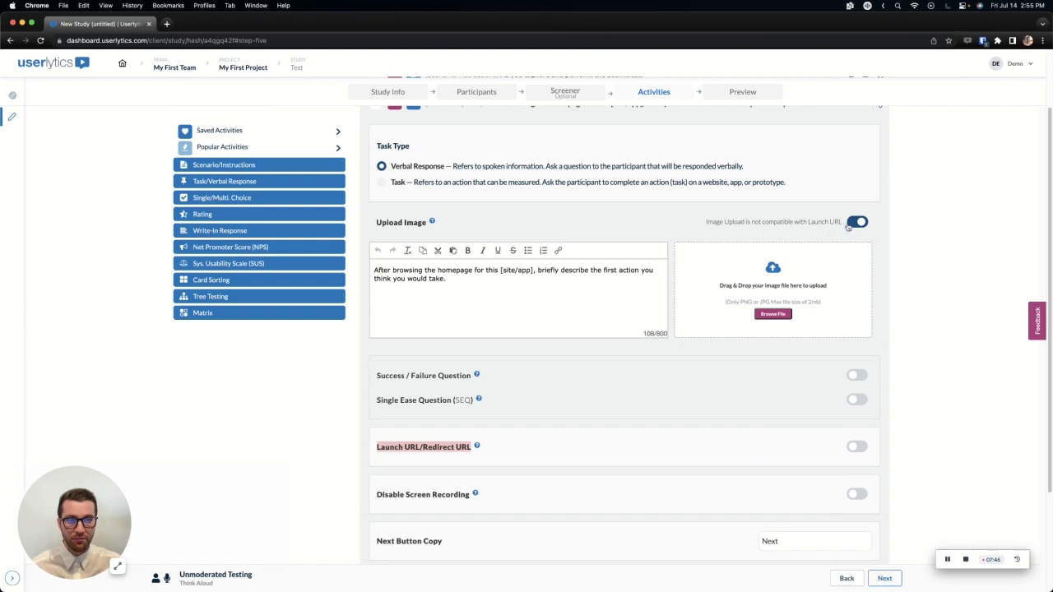
pyautogui.scroll(1, 855, 461)
pyautogui.click(856, 457)
pyautogui.scroll(1, 855, 457)
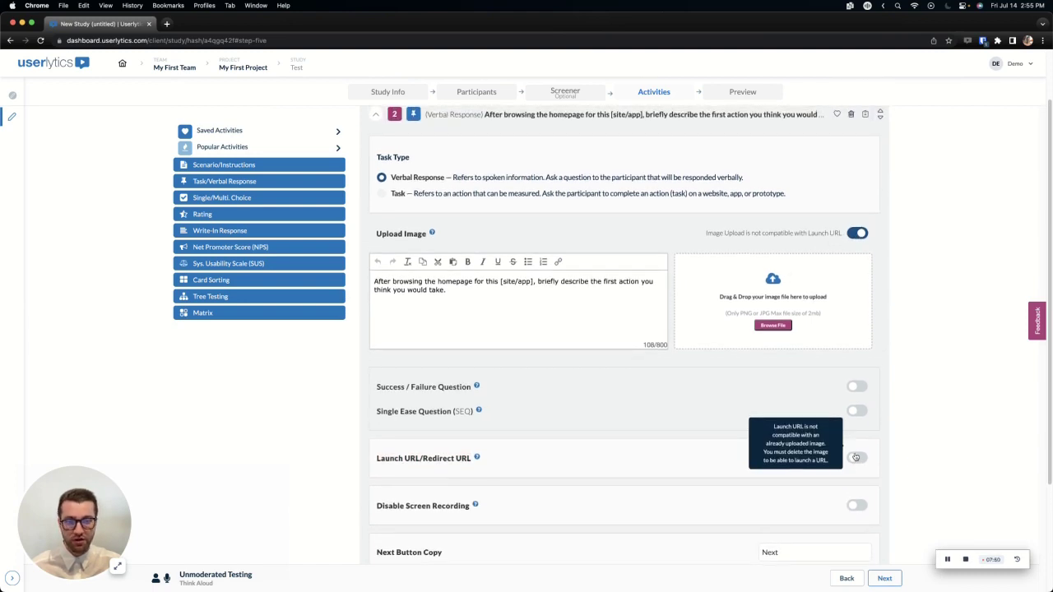
pyautogui.click(855, 458)
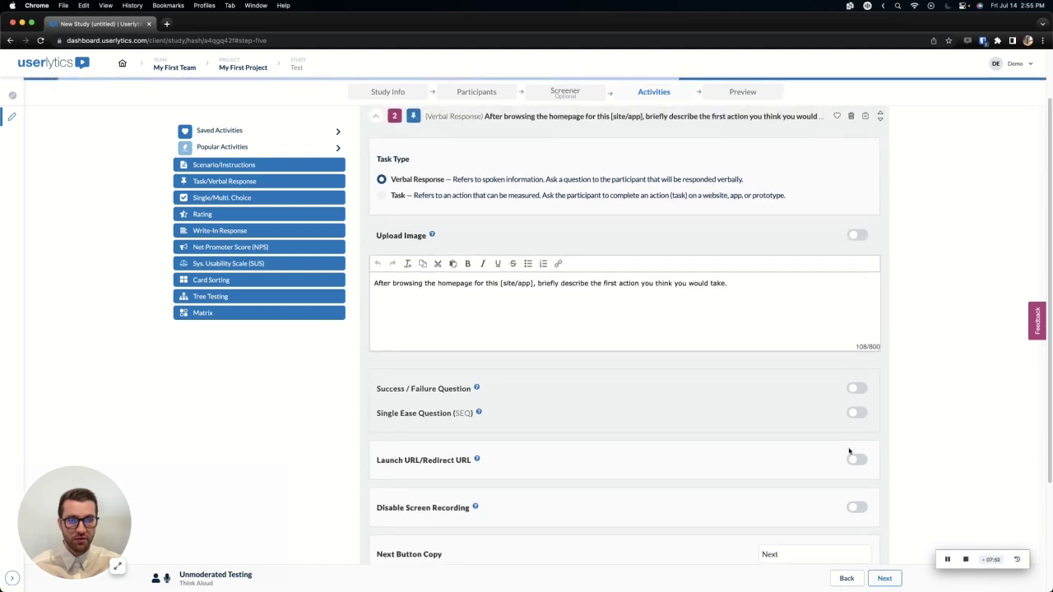
pyautogui.click(856, 459)
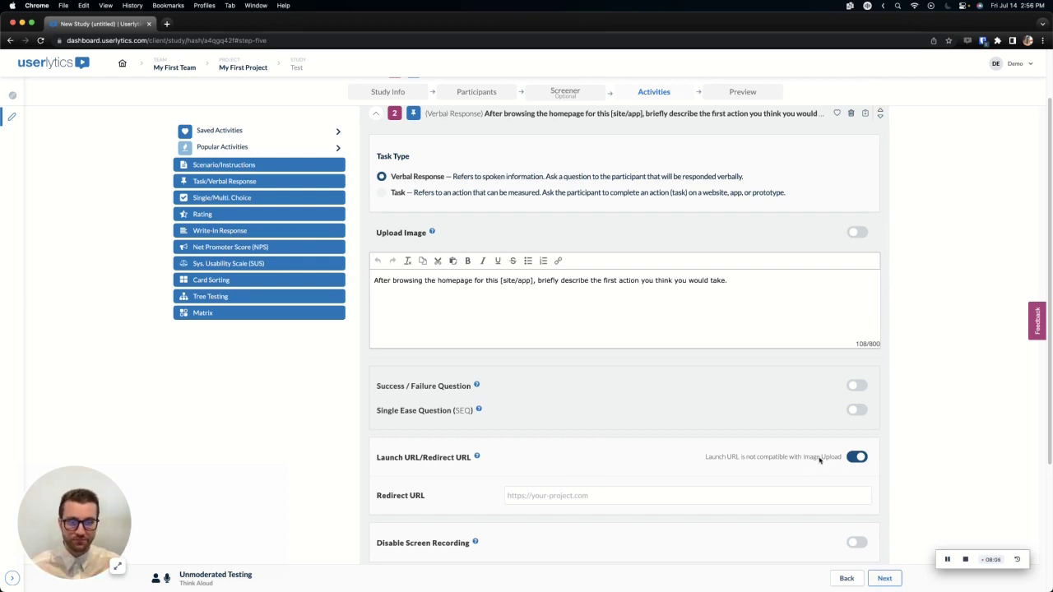
pyautogui.click(856, 456)
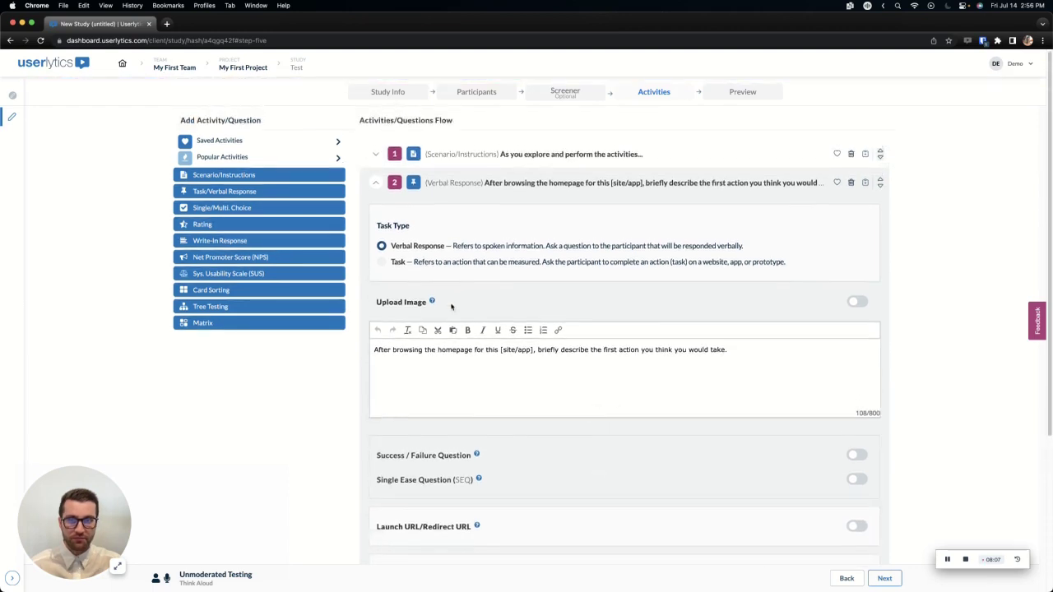
# Enter 'Test' as the Scenario/Instructions activity's text
pyautogui.click(451, 156)
pyautogui.click(476, 212)
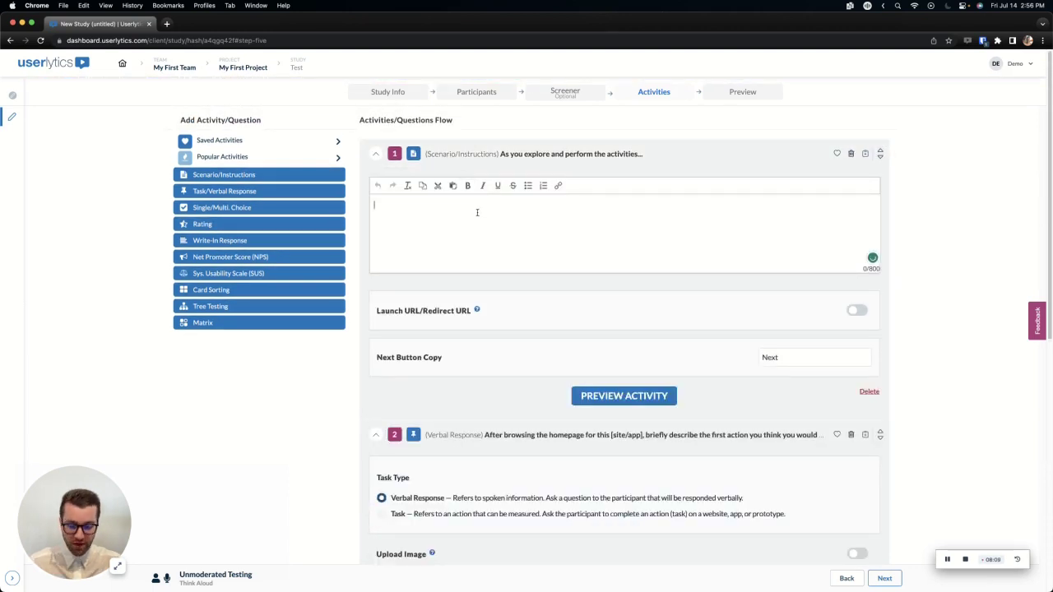
pyautogui.write('Test')
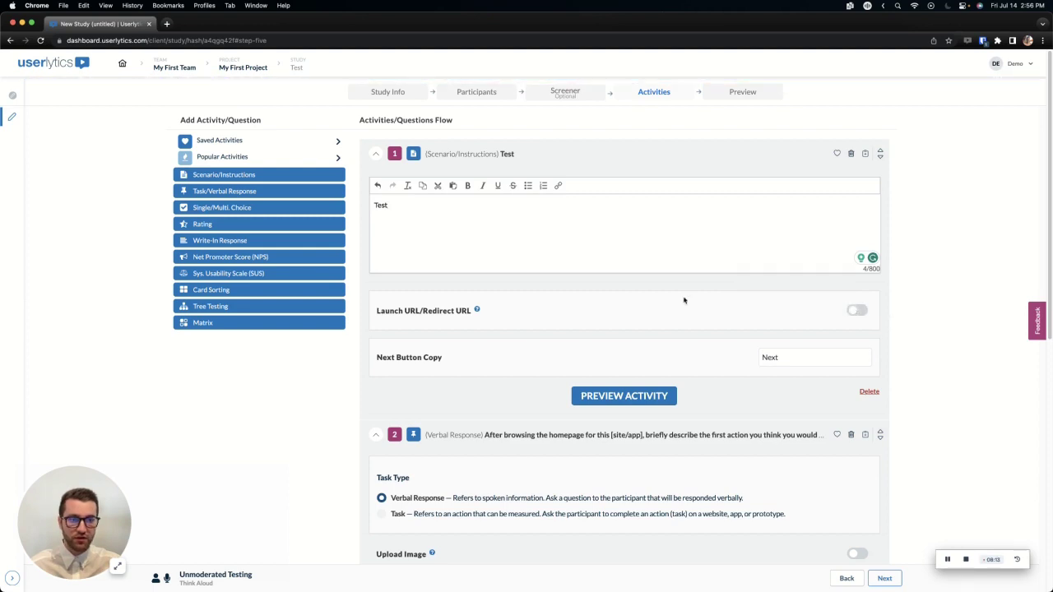
pyautogui.scroll(-8, 773, 371)
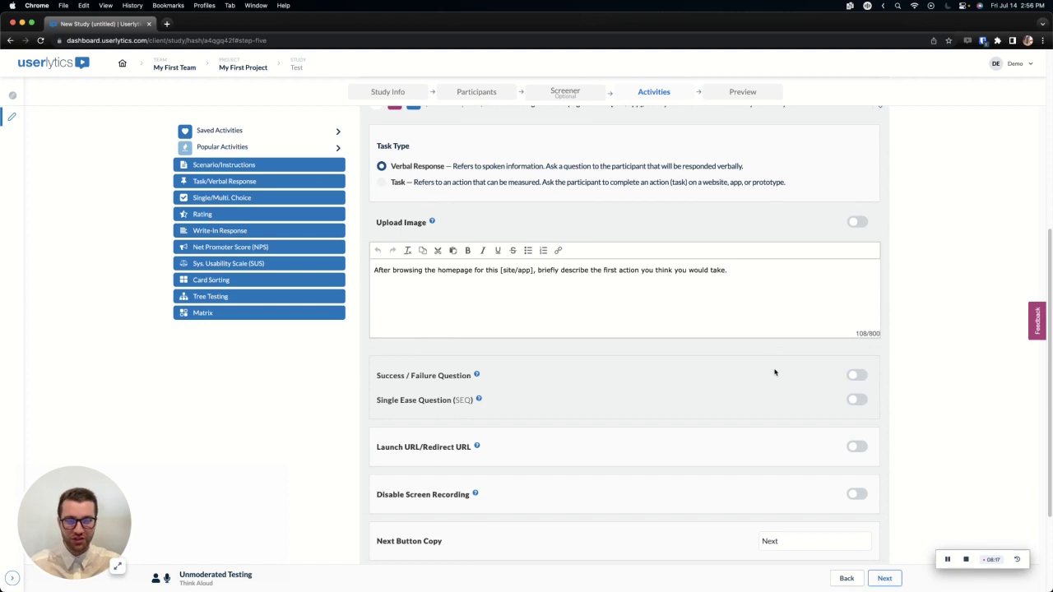
pyautogui.scroll(-1, 774, 372)
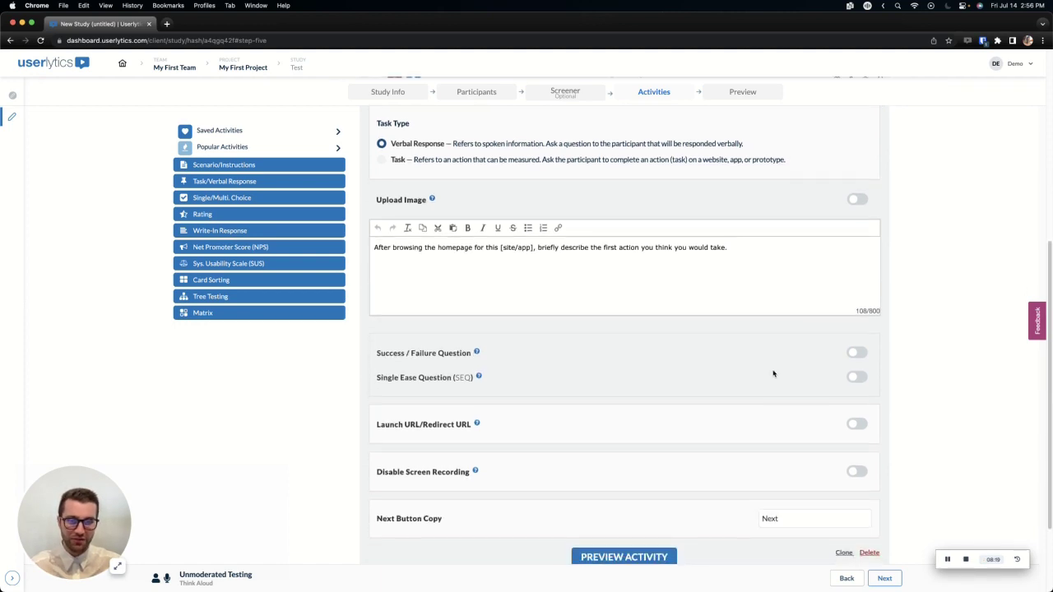
# Try the Success/Failure and SEQ options on the question, leaving both off
pyautogui.click(856, 351)
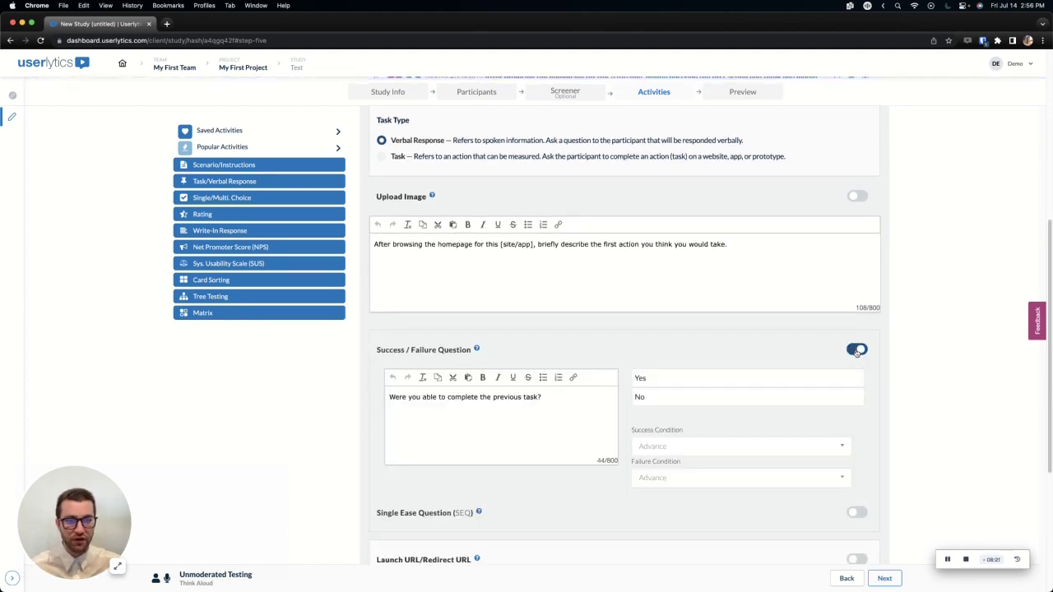
pyautogui.click(857, 349)
pyautogui.click(857, 374)
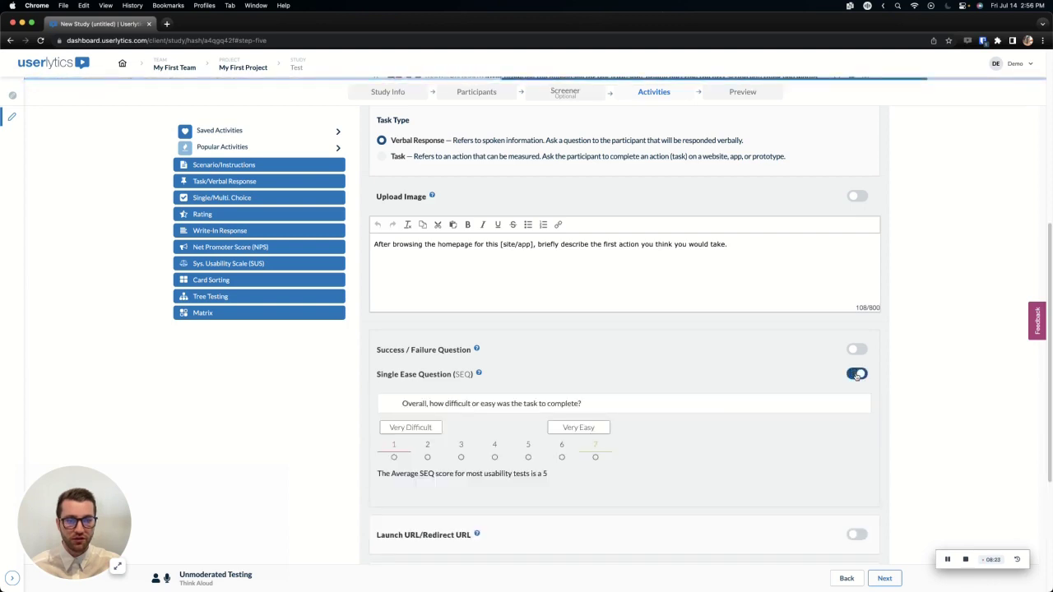
pyautogui.click(857, 374)
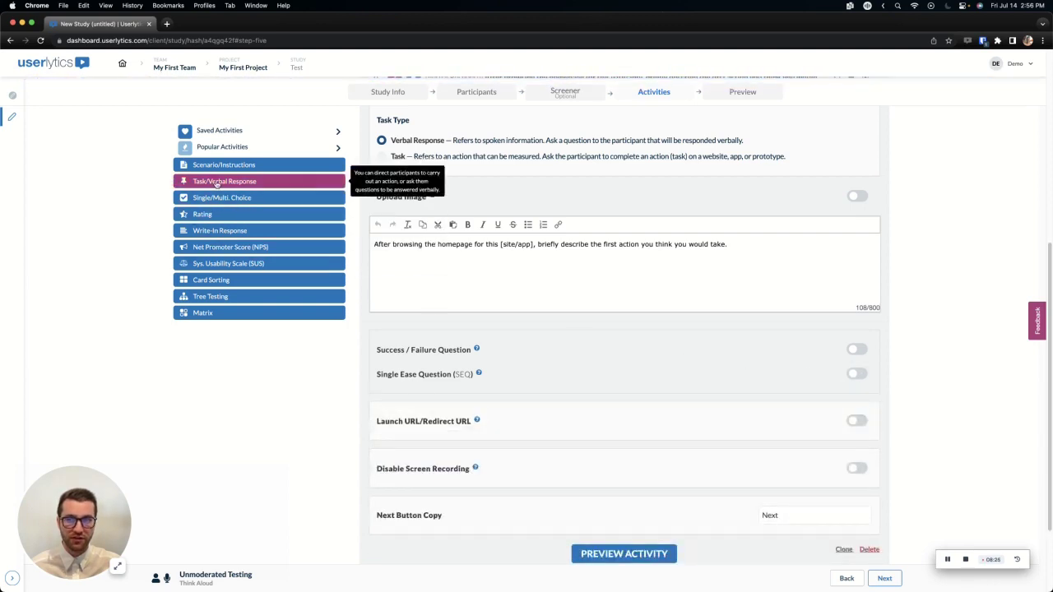
pyautogui.scroll(-1, 546, 346)
pyautogui.scroll(-2, 546, 347)
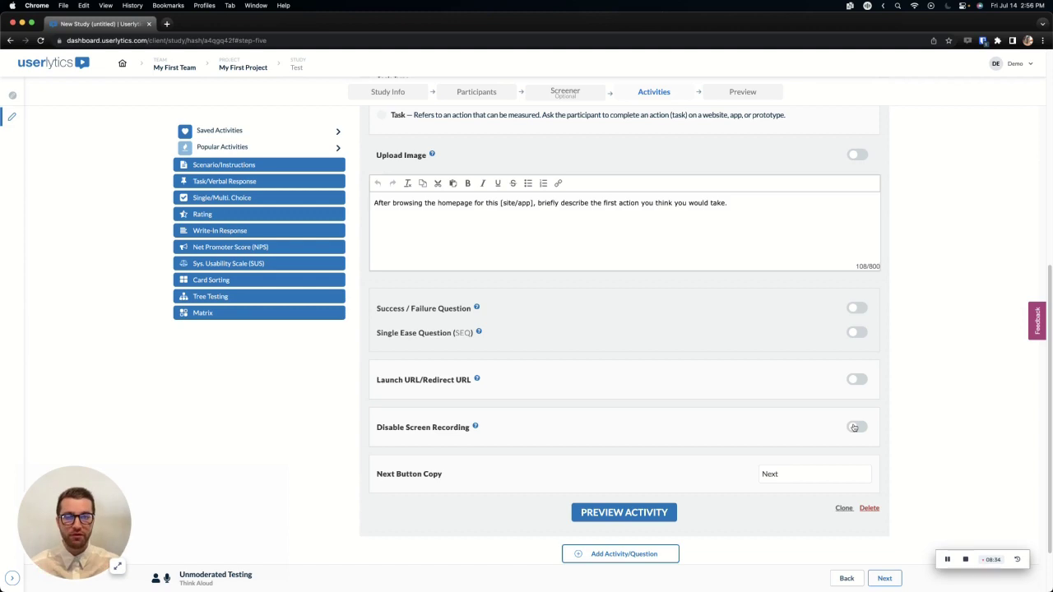
pyautogui.scroll(3, 596, 364)
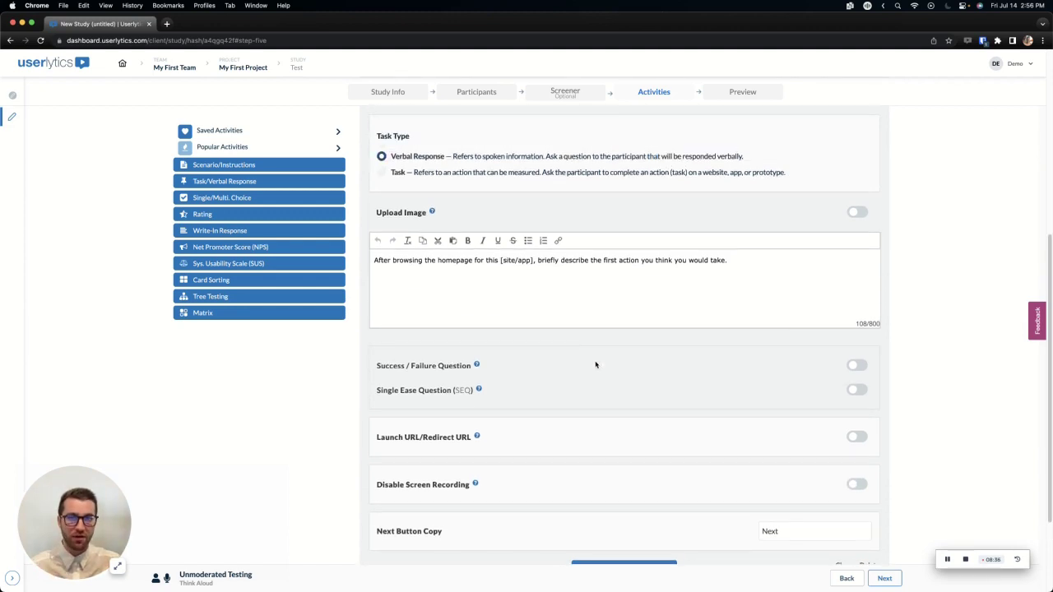
pyautogui.scroll(-2, 539, 333)
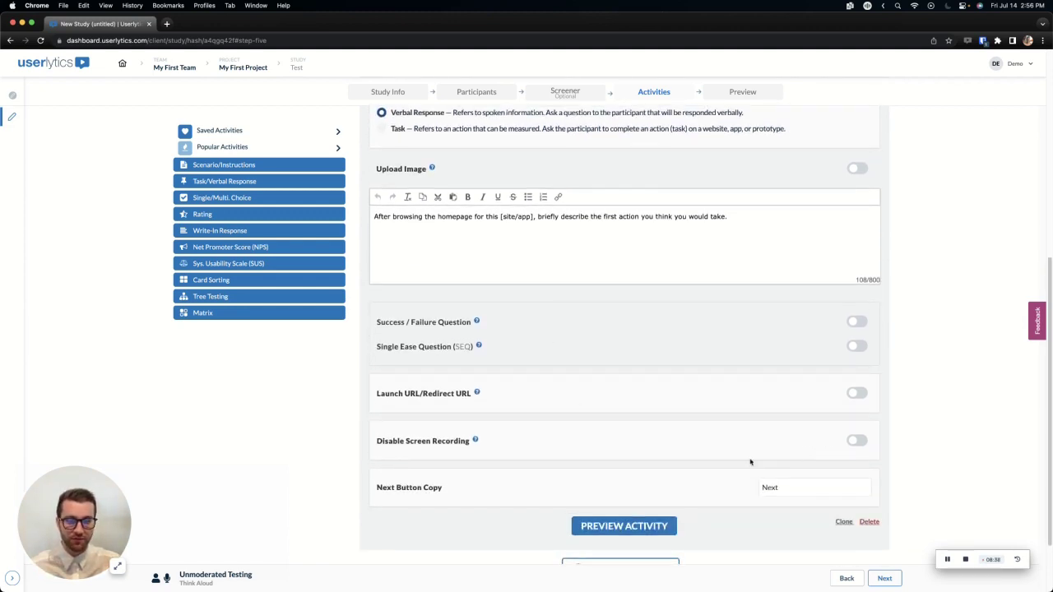
pyautogui.scroll(10, 732, 488)
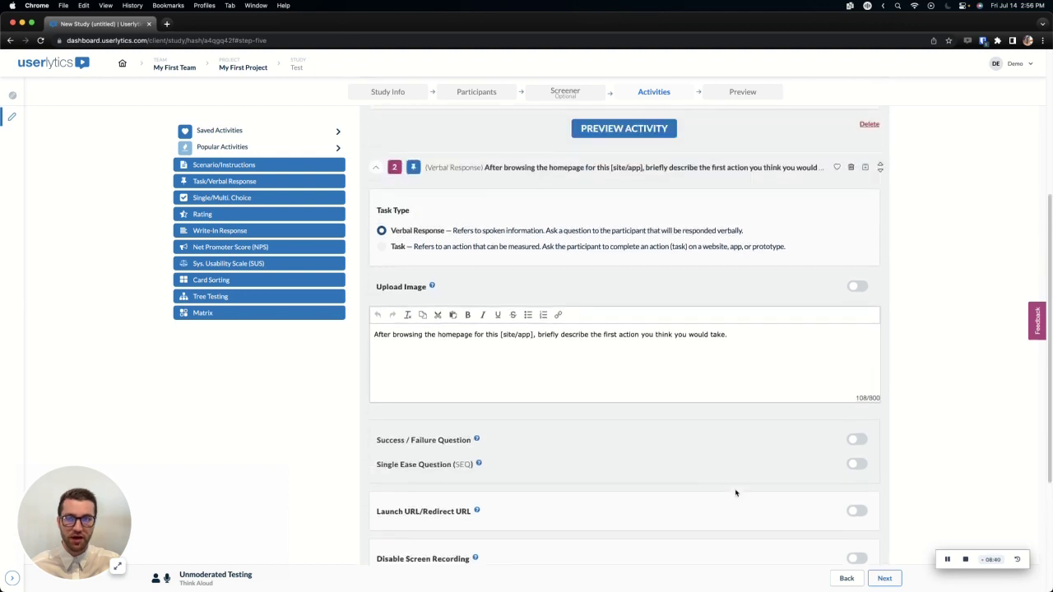
# Move the homepage verbal-response question above the Test scenario and collapse both
pyautogui.click(377, 237)
pyautogui.moveTo(379, 156); pyautogui.dragTo(376, 187)
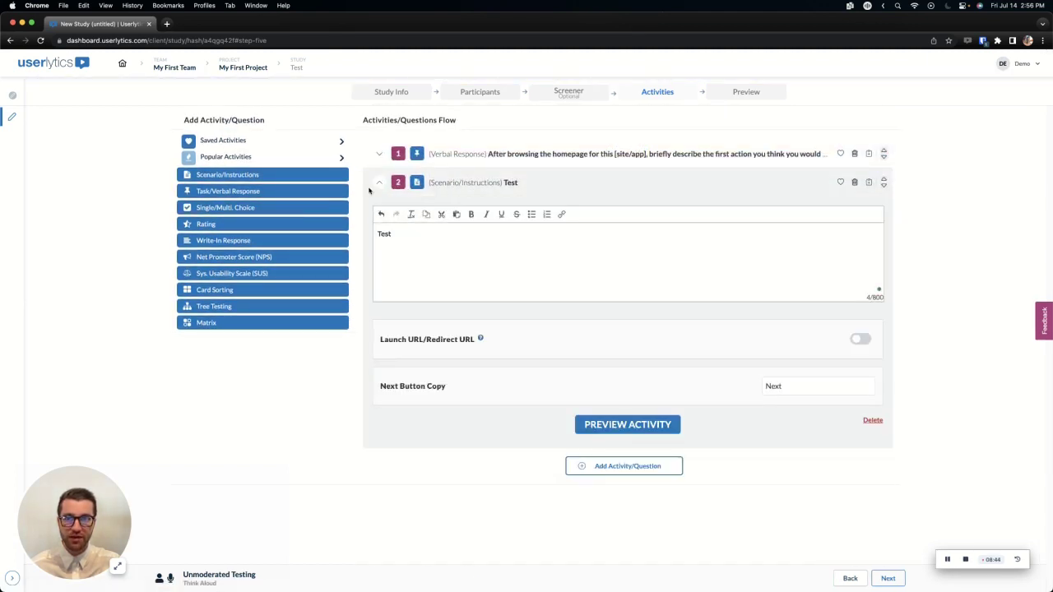
pyautogui.click(380, 185)
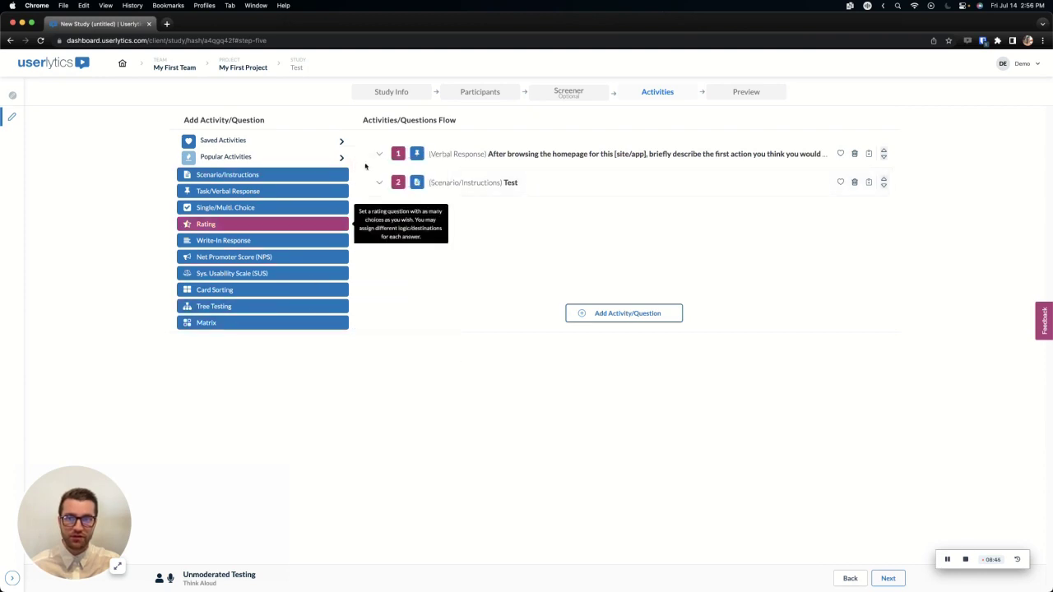
# Check the Max Session Time on the Study Info step, then return to Activities
pyautogui.click(380, 92)
pyautogui.moveTo(215, 375); pyautogui.dragTo(296, 374)
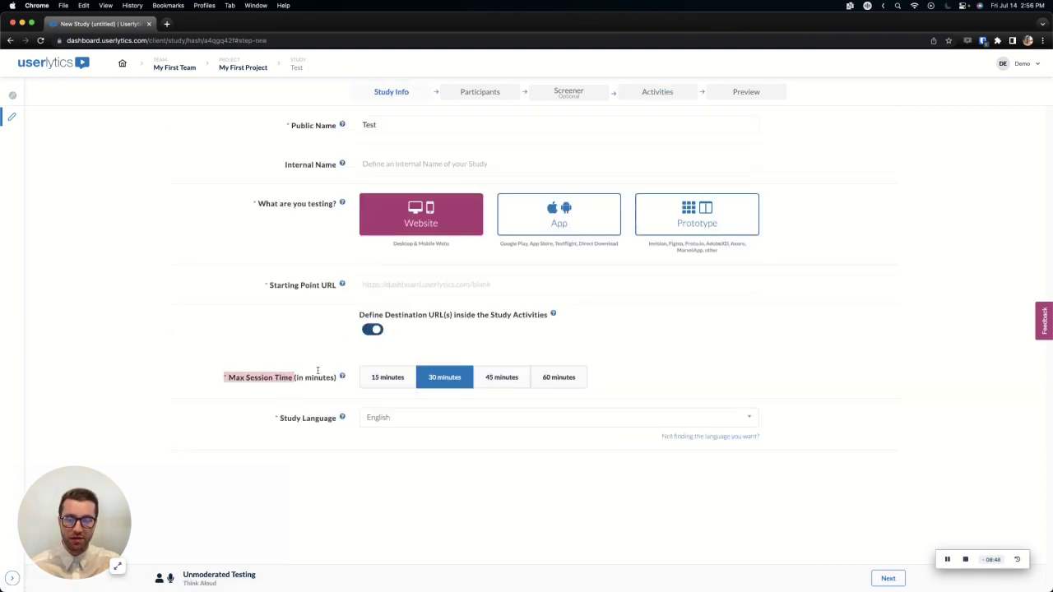
pyautogui.click(644, 93)
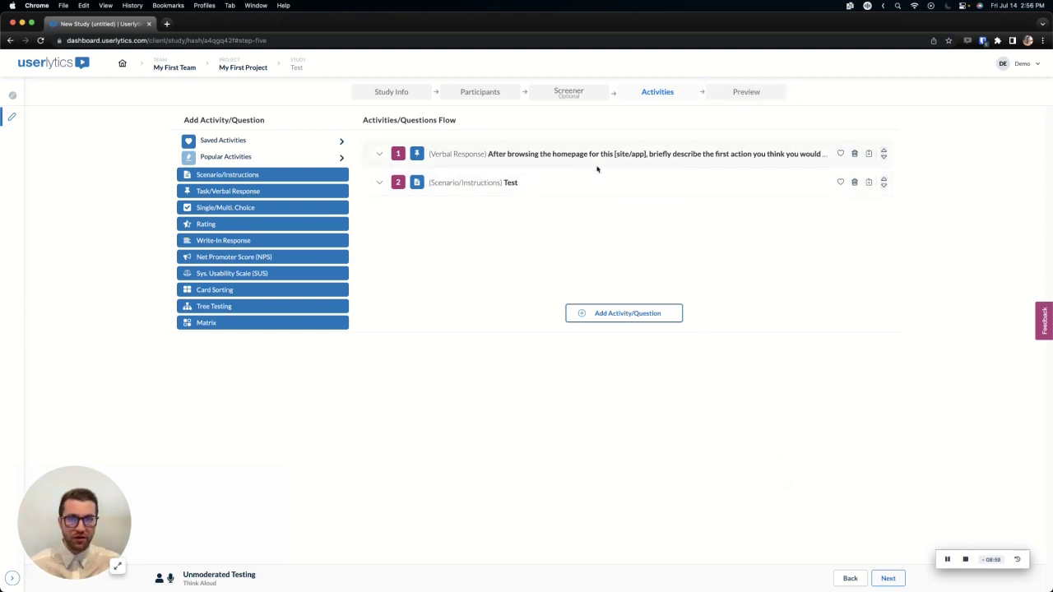
# Preview the study, then continue to the Confirmation step
pyautogui.click(736, 93)
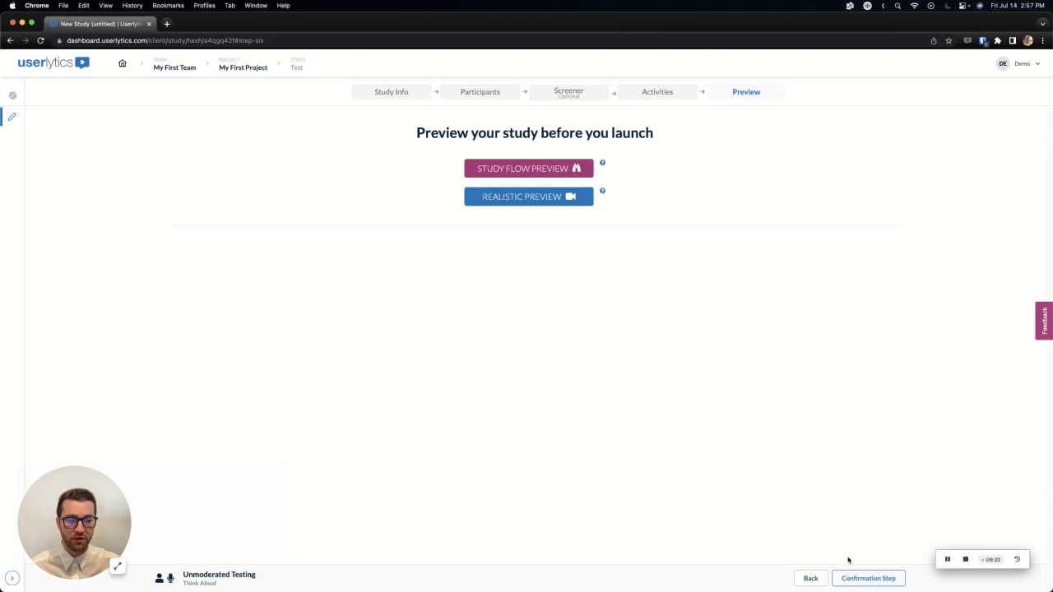
pyautogui.click(867, 577)
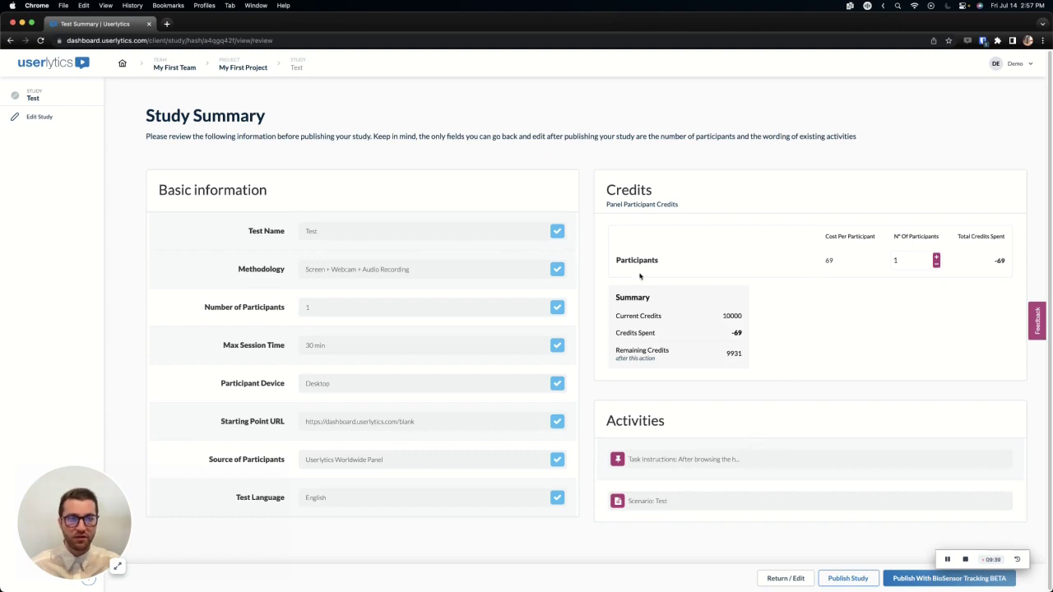
# Review the Study Summary, noting the 69-credit cost per participant
pyautogui.moveTo(842, 262); pyautogui.dragTo(820, 262)
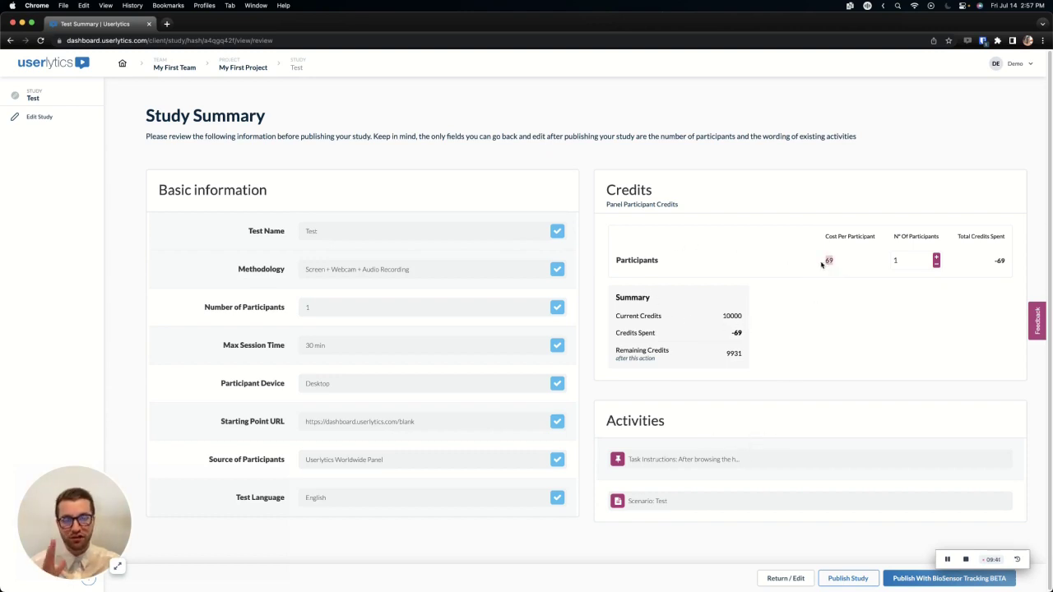
pyautogui.click(828, 270)
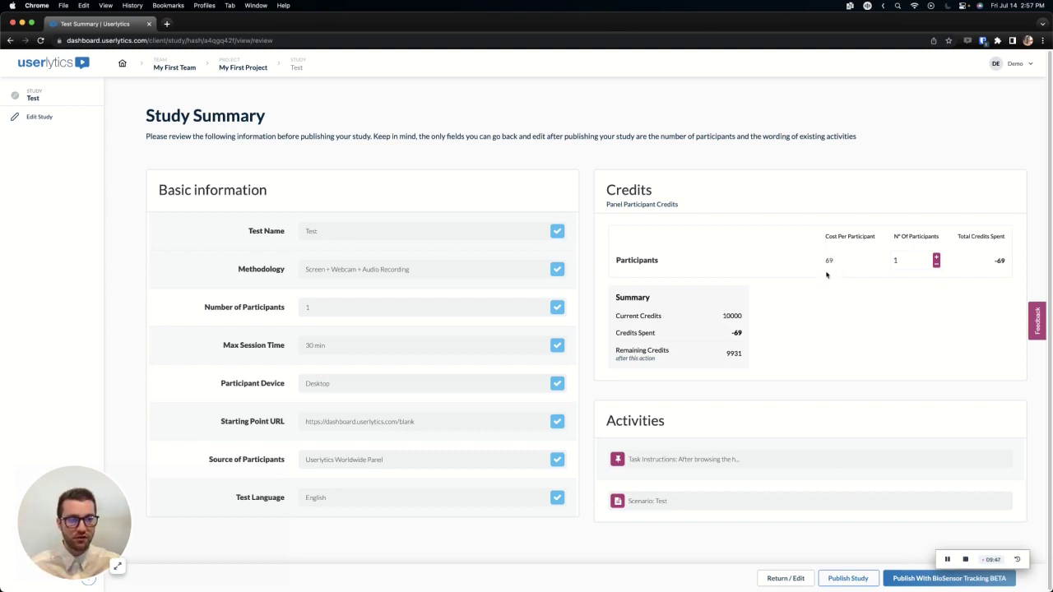
# Set participants to 4 and check the totals: 276 credits spent of 10000
pyautogui.click(936, 258)
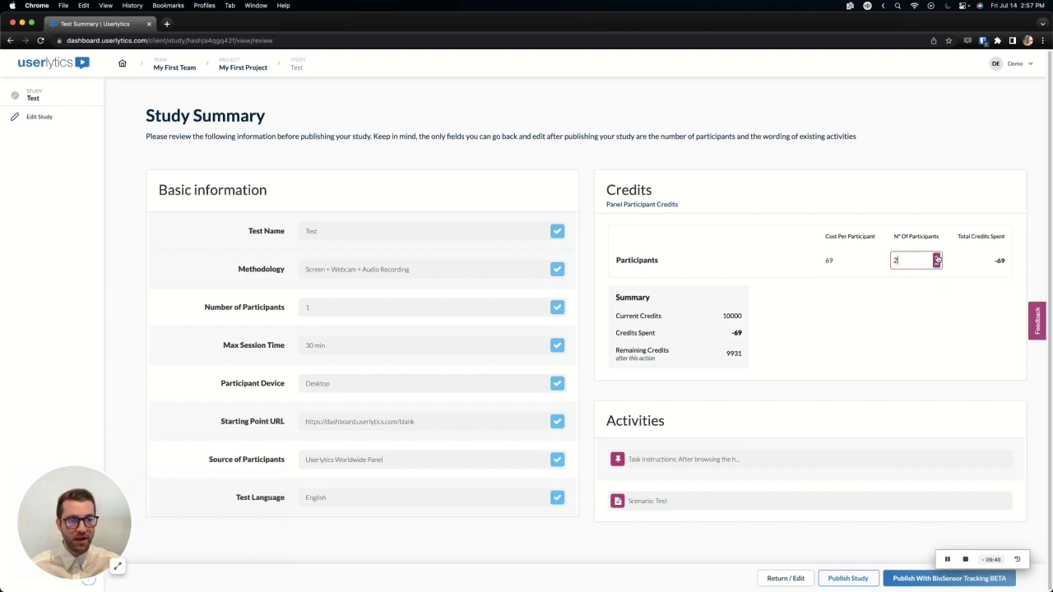
pyautogui.click(936, 258)
pyautogui.click(936, 258)
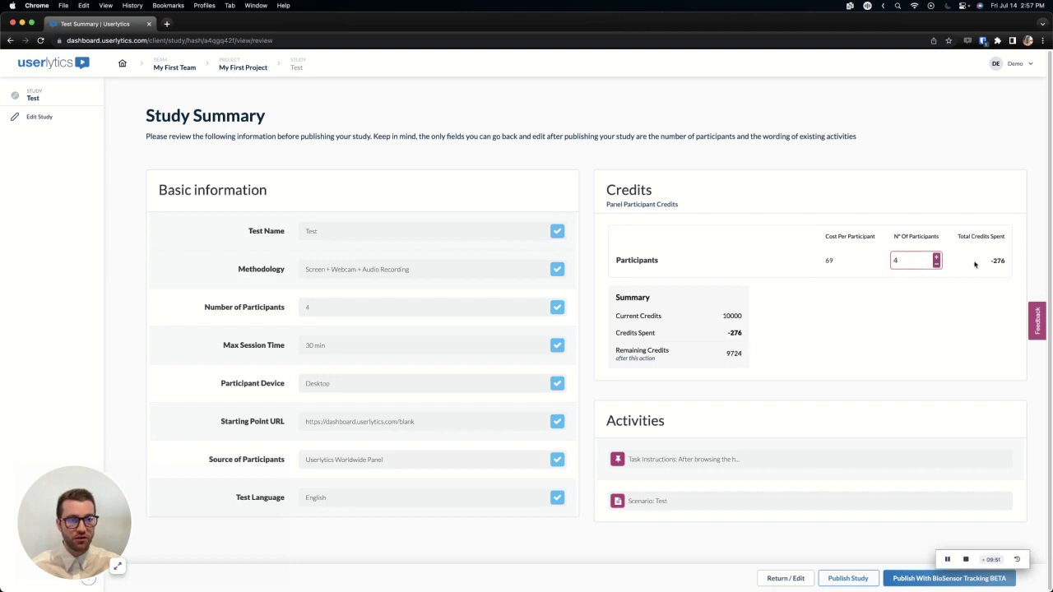
pyautogui.moveTo(1009, 263); pyautogui.dragTo(991, 260)
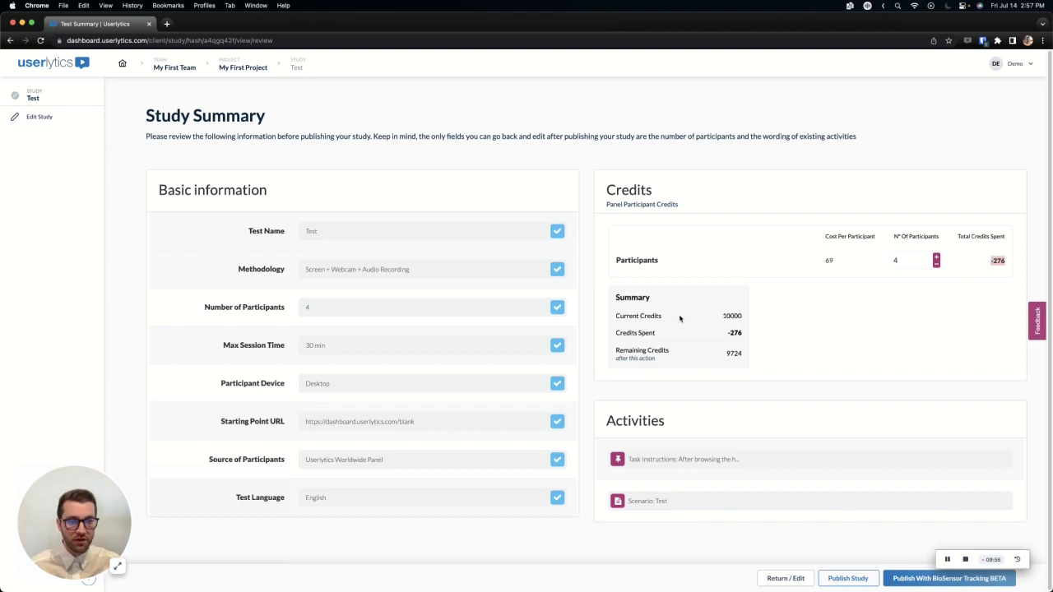
pyautogui.moveTo(724, 315); pyautogui.dragTo(745, 320)
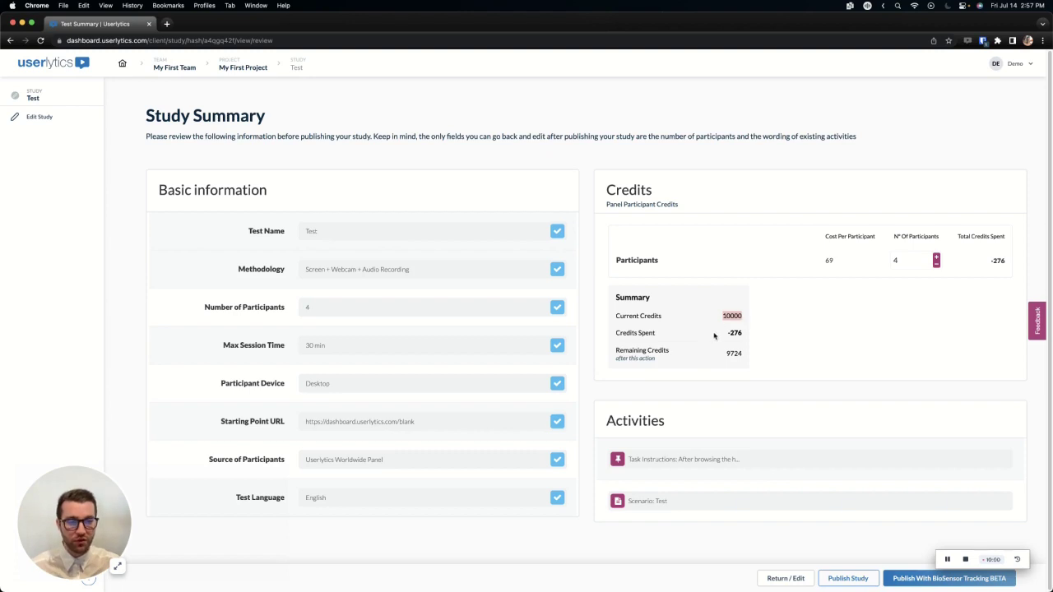
pyautogui.moveTo(714, 337); pyautogui.dragTo(750, 357)
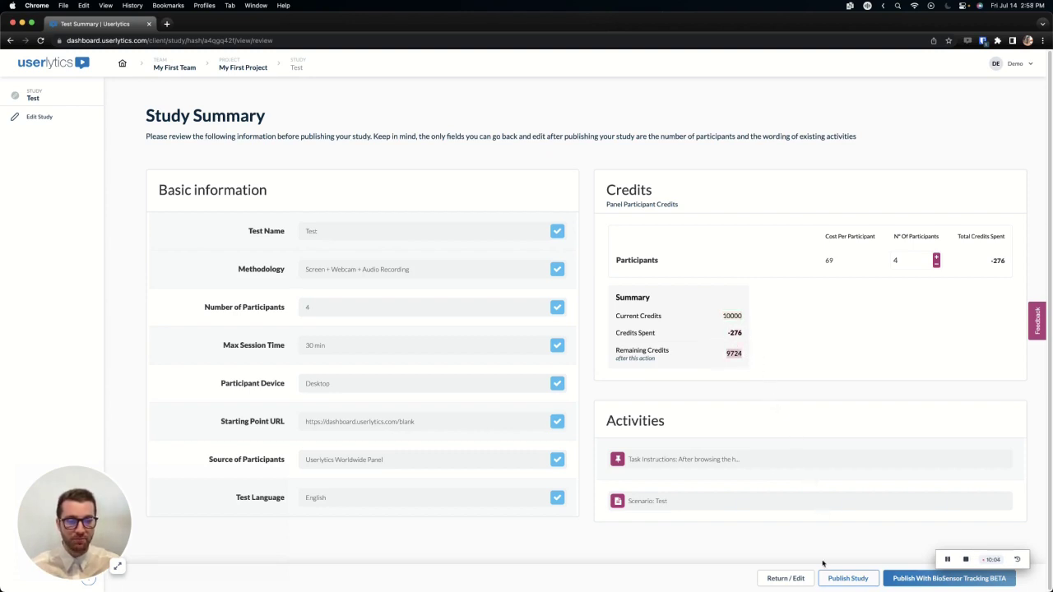